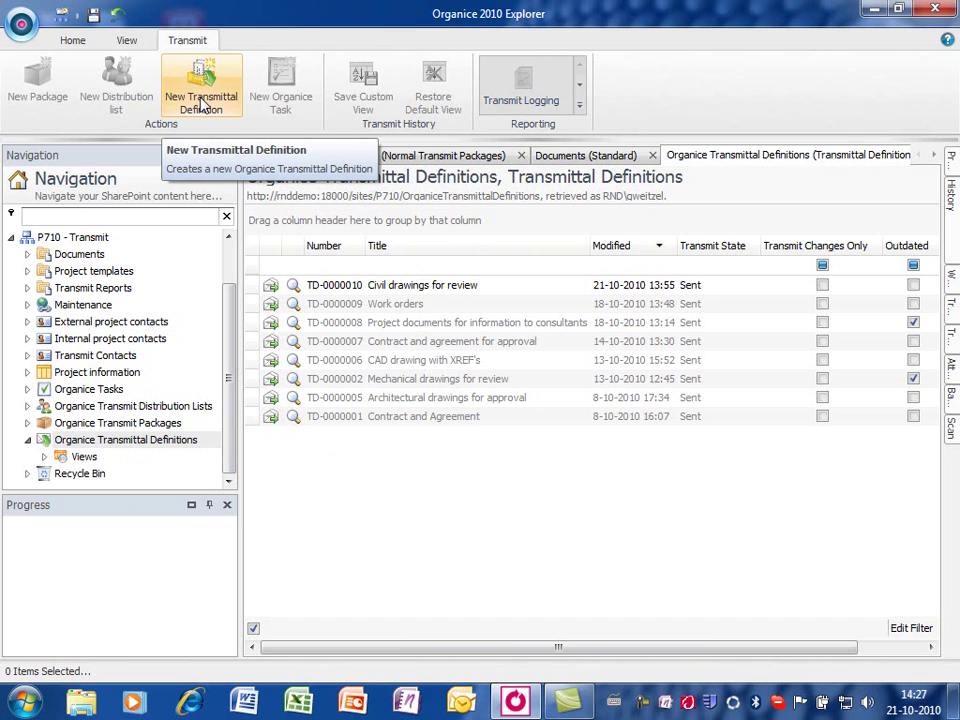
# Bring up the context menu on the empty Transmittal Definitions list.
pyautogui.rightClick(403, 455)
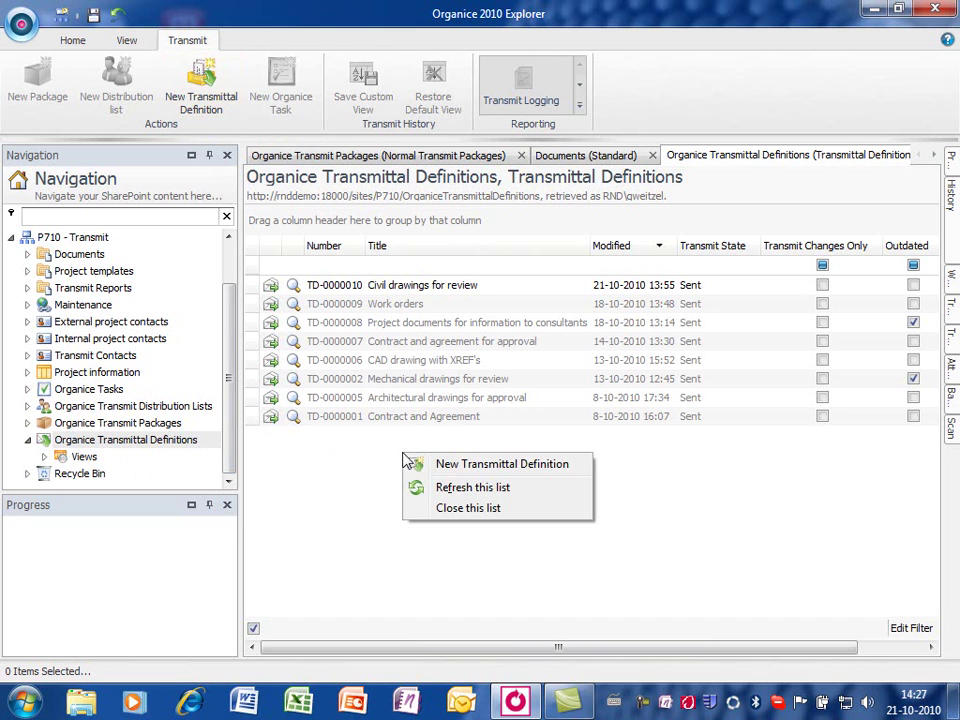
# Create a definition titled 'Civil drawings for approval' with package PCK-0000014 and the listed contact as signer.
pyautogui.click(464, 467)
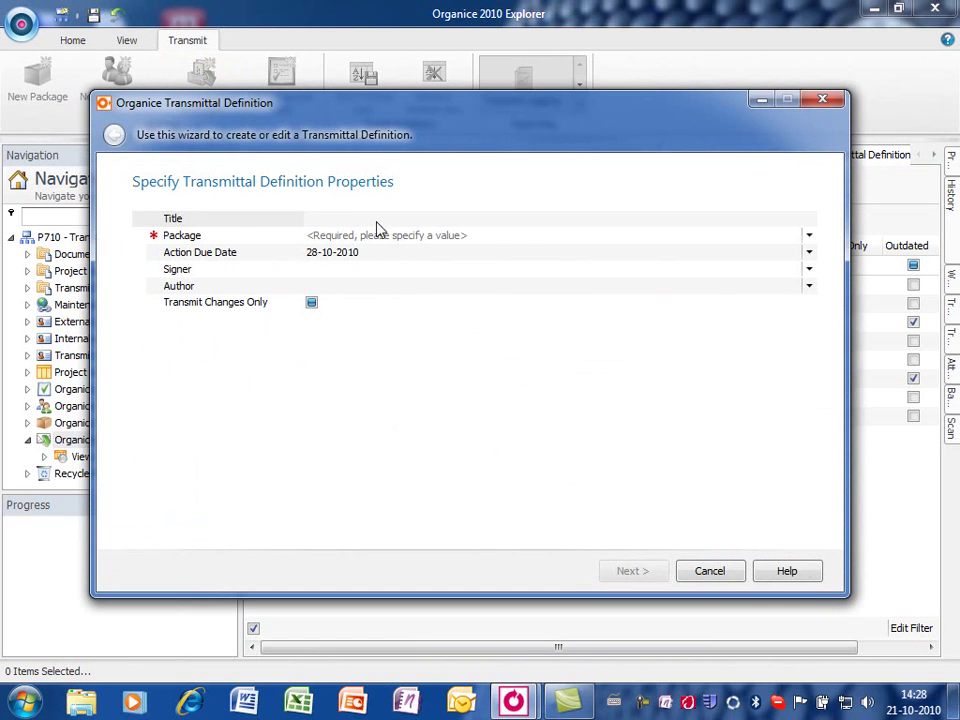
pyautogui.click(378, 217)
pyautogui.write('Civil drawings for approval')
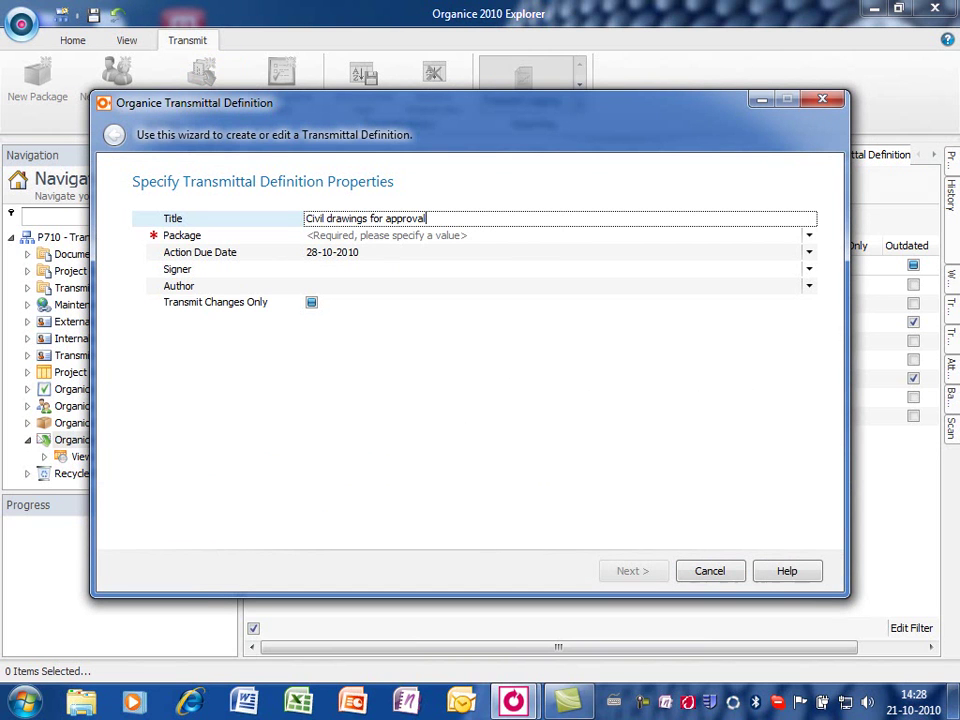
pyautogui.press('Tab')
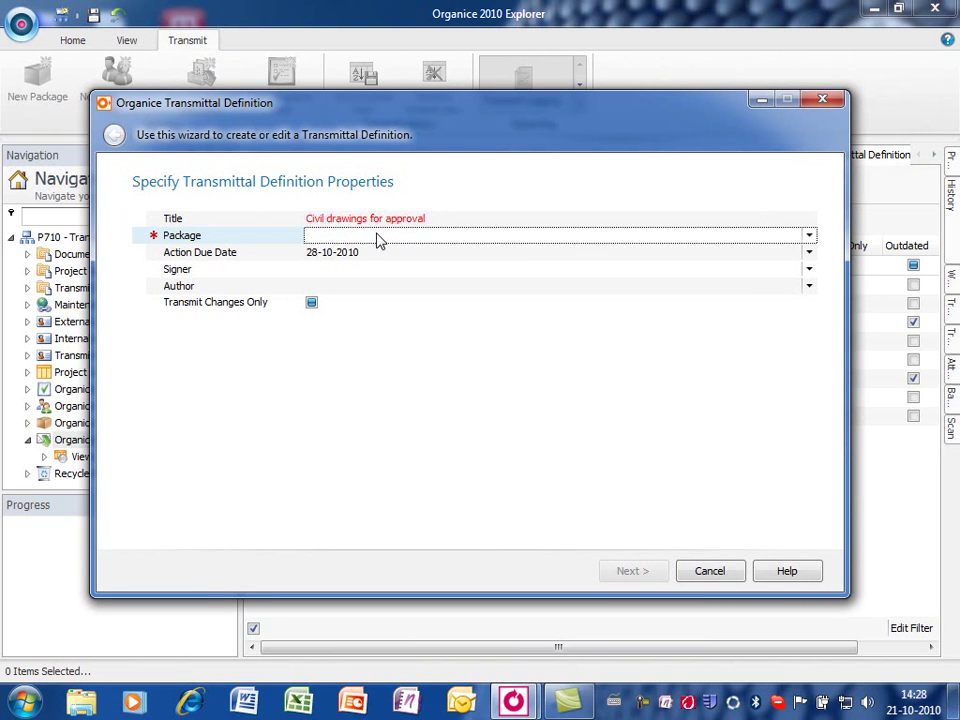
pyautogui.click(378, 240)
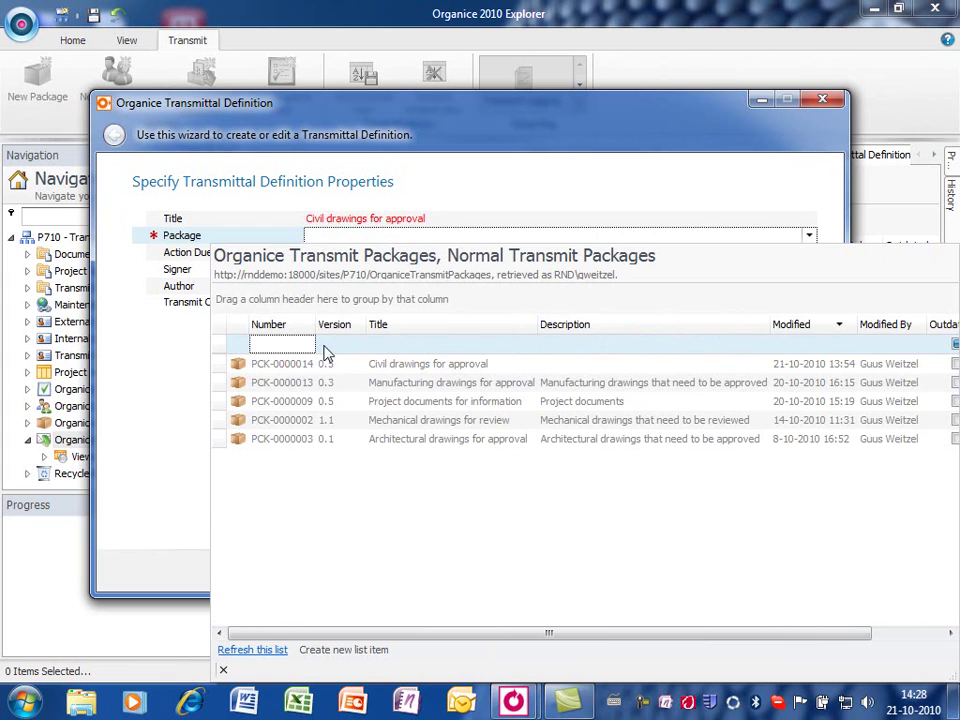
pyautogui.click(321, 366)
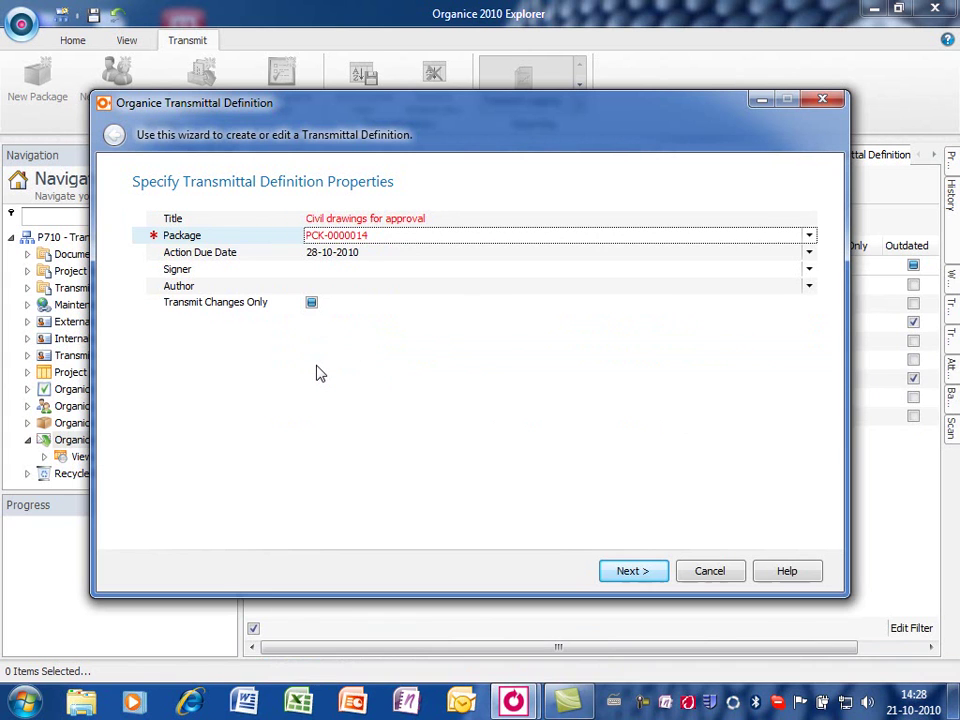
pyautogui.click(319, 272)
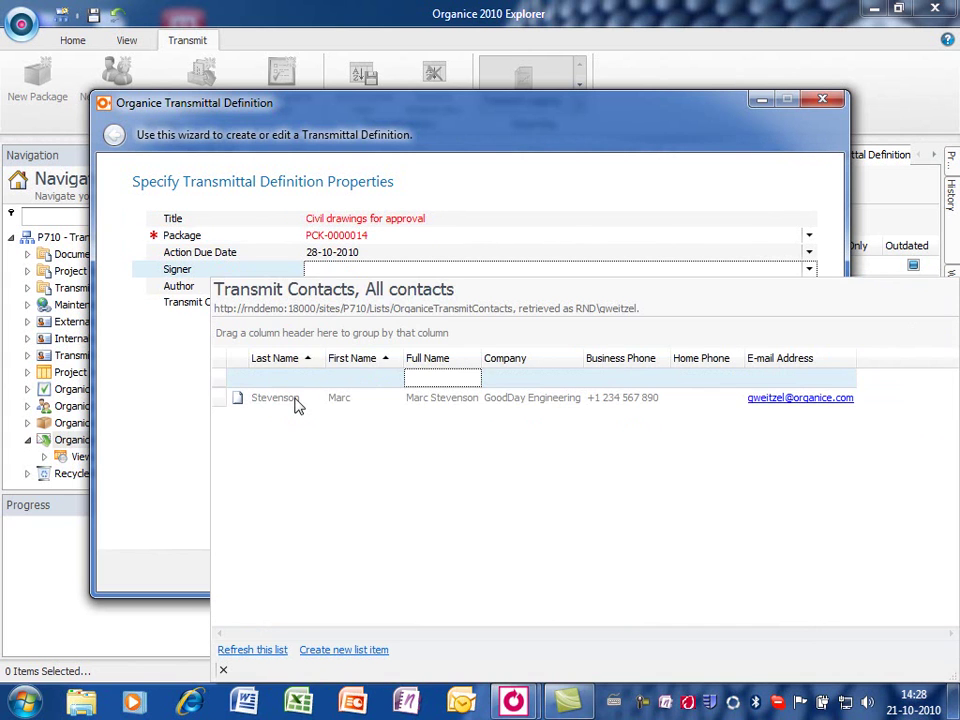
pyautogui.click(296, 403)
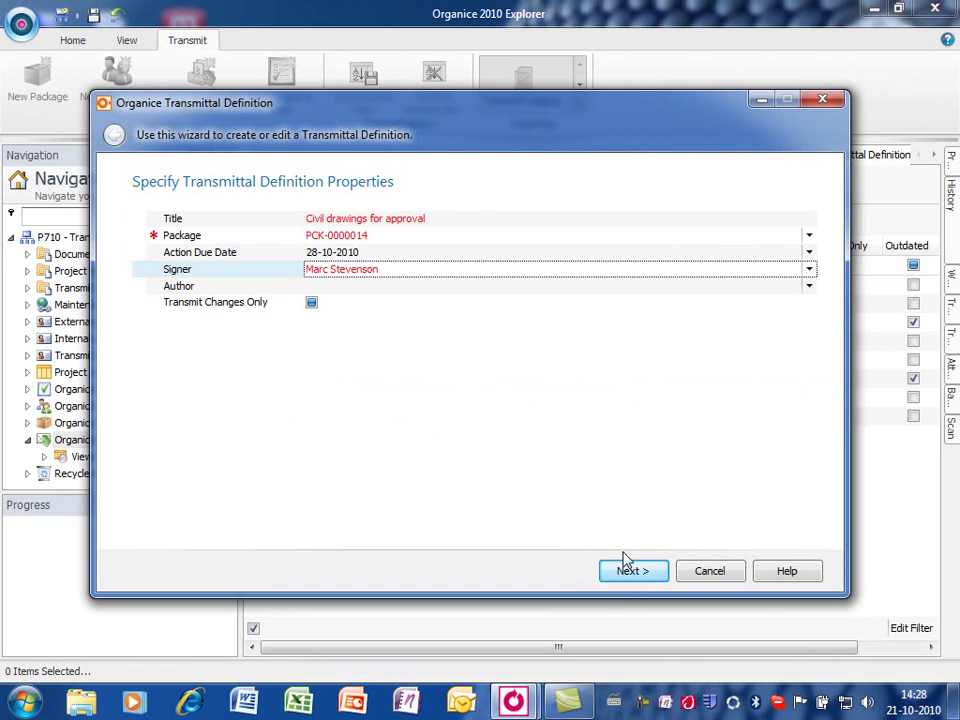
# Include Approvers with reason For Approval, action Please Approve, sent by Email using Email Template 1.
pyautogui.click(633, 574)
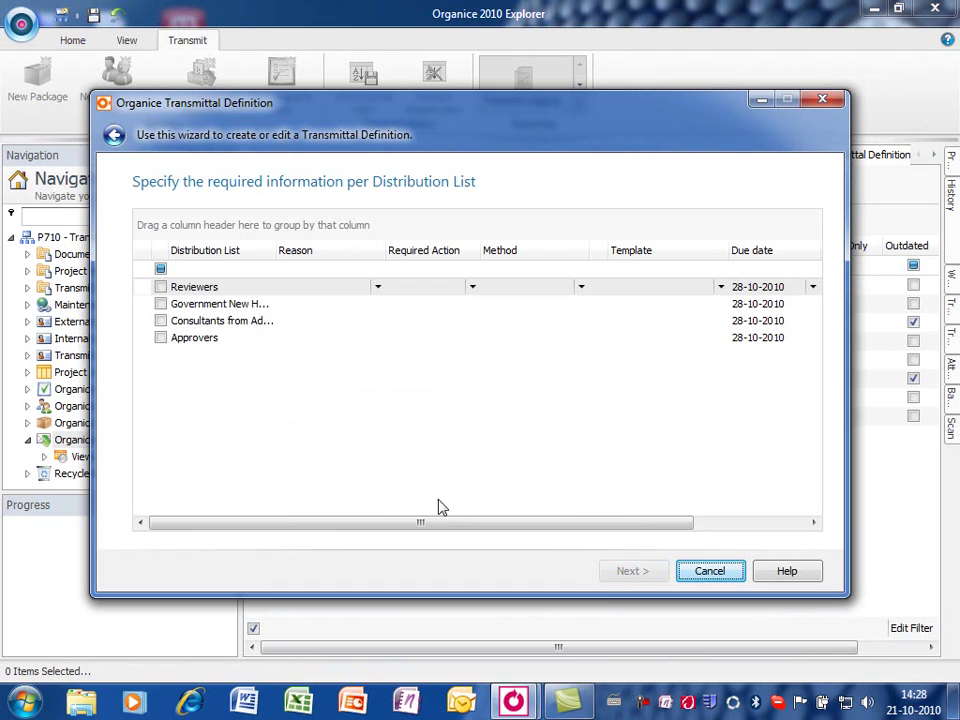
pyautogui.click(161, 338)
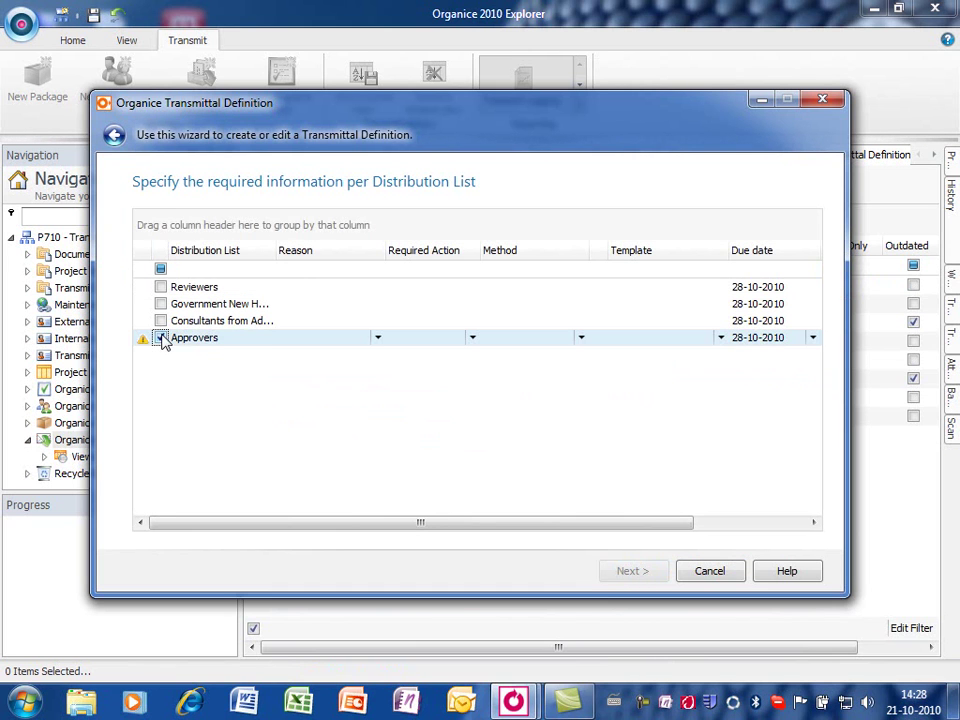
pyautogui.click(379, 340)
pyautogui.click(366, 370)
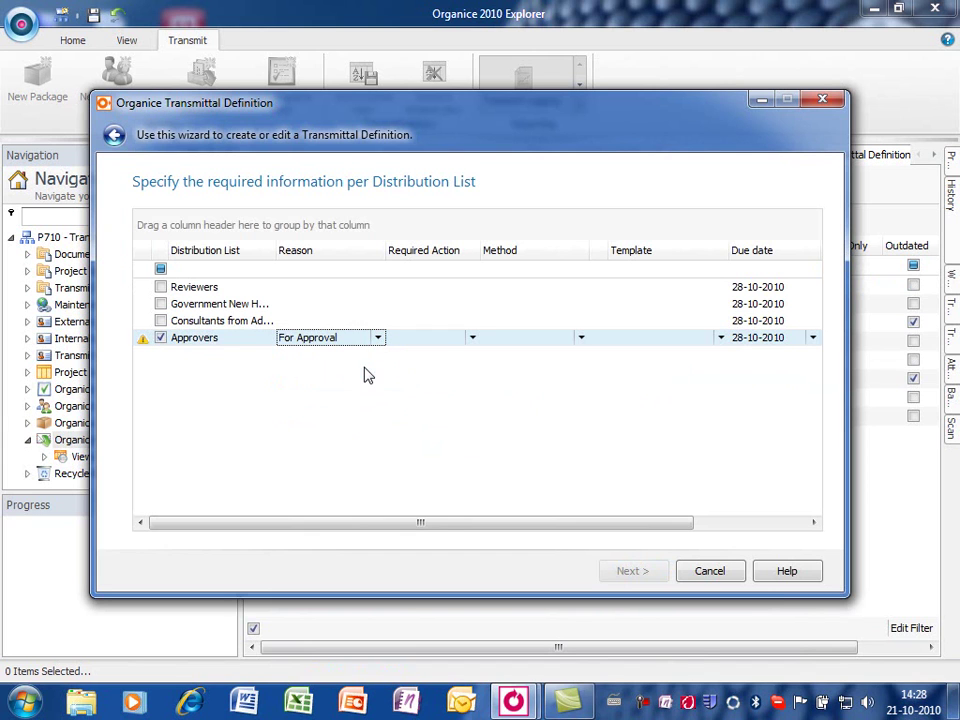
pyautogui.click(470, 338)
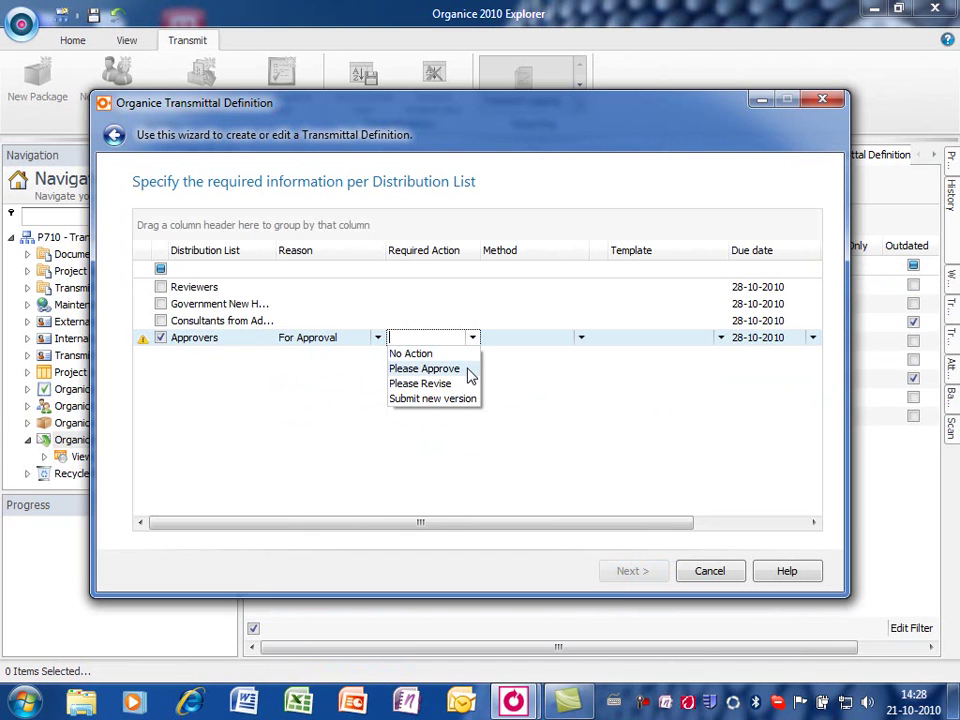
pyautogui.click(470, 374)
pyautogui.click(580, 338)
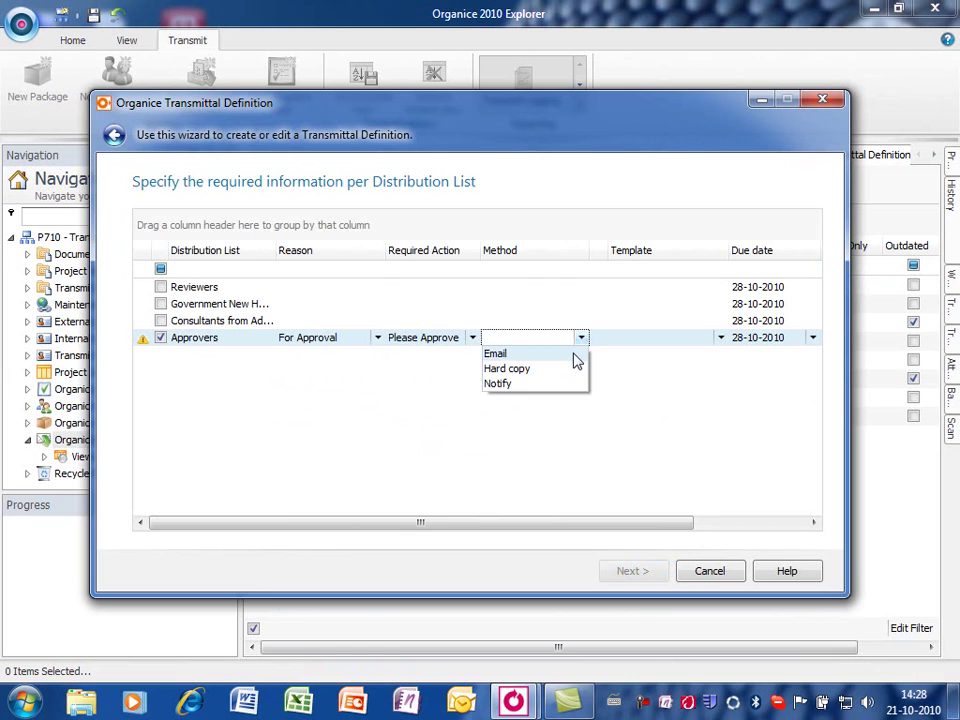
pyautogui.click(573, 353)
pyautogui.click(720, 338)
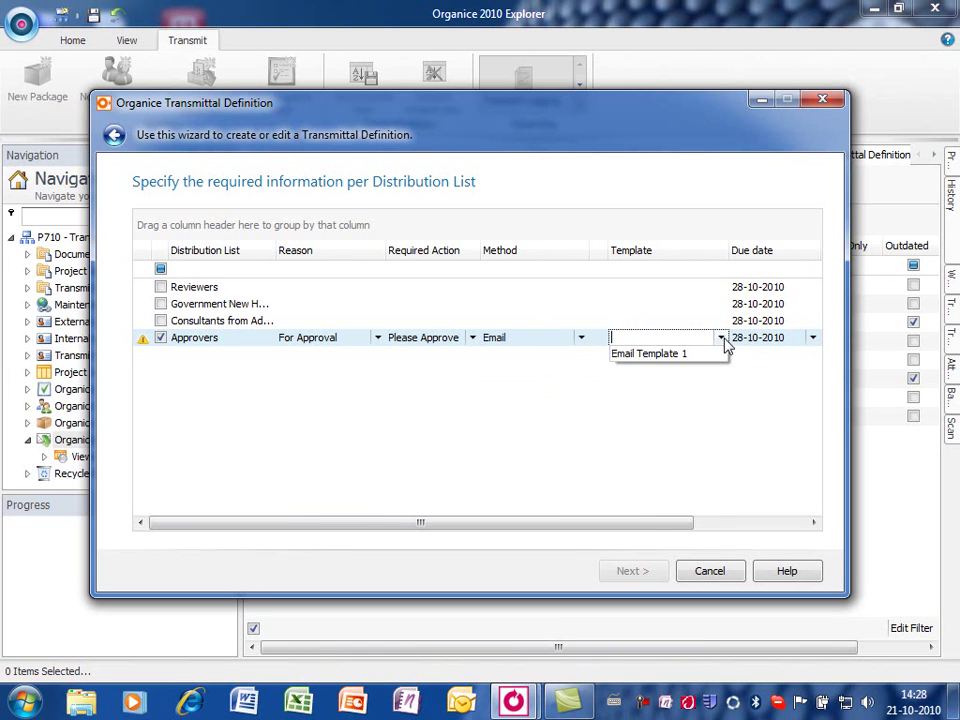
pyautogui.click(705, 354)
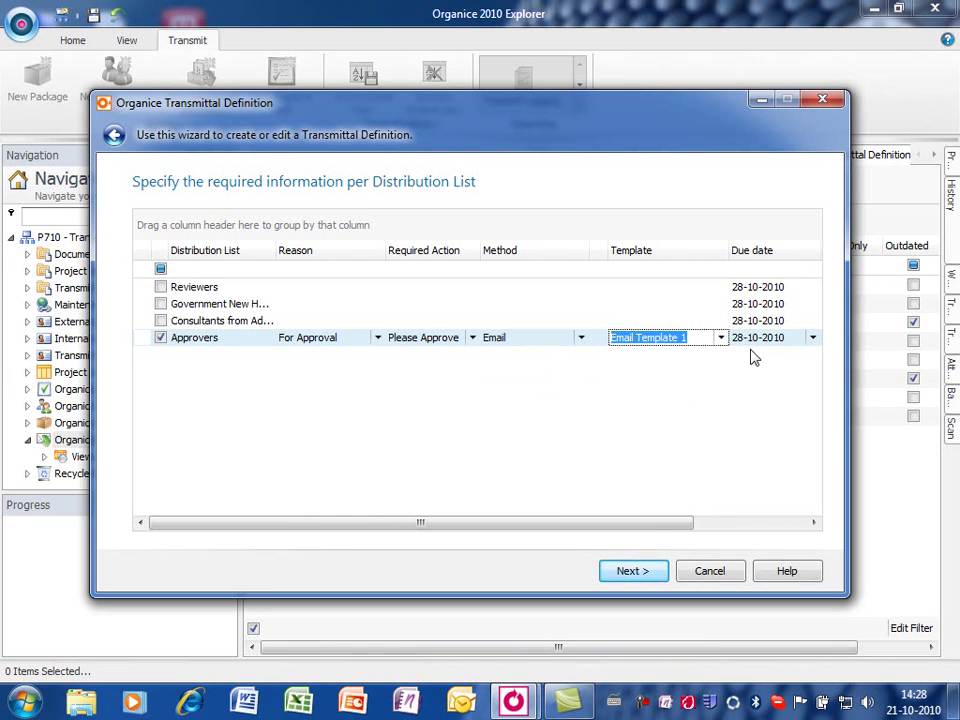
# Set the Approvers acknowledge date to 23-10-2010, add a remark, and continue to the finish step.
pyautogui.moveTo(688, 527); pyautogui.dragTo(815, 530)
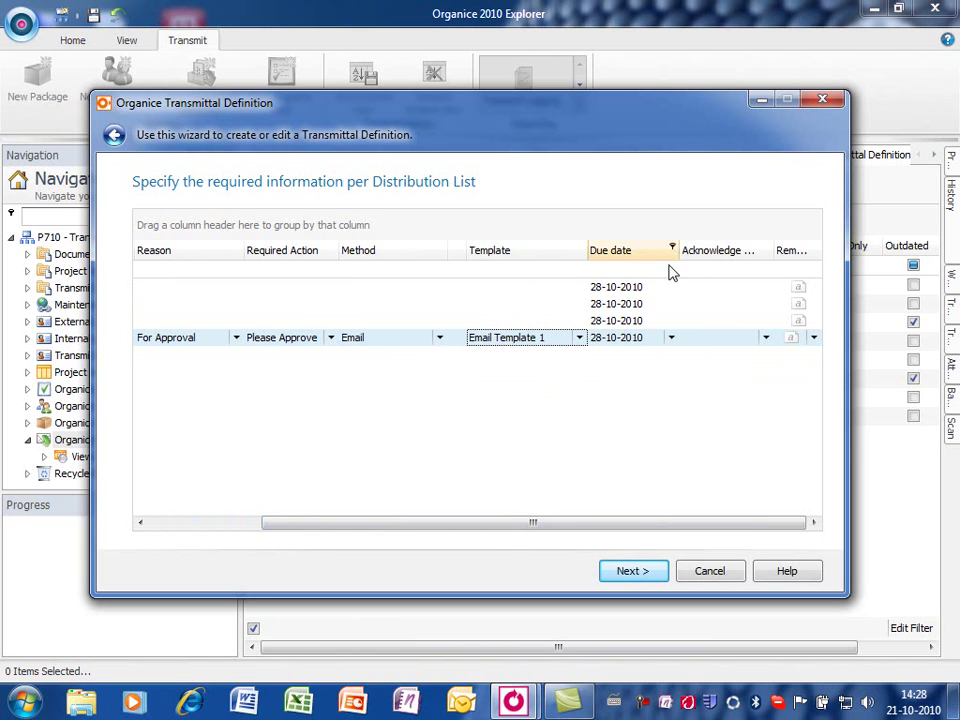
pyautogui.click(766, 338)
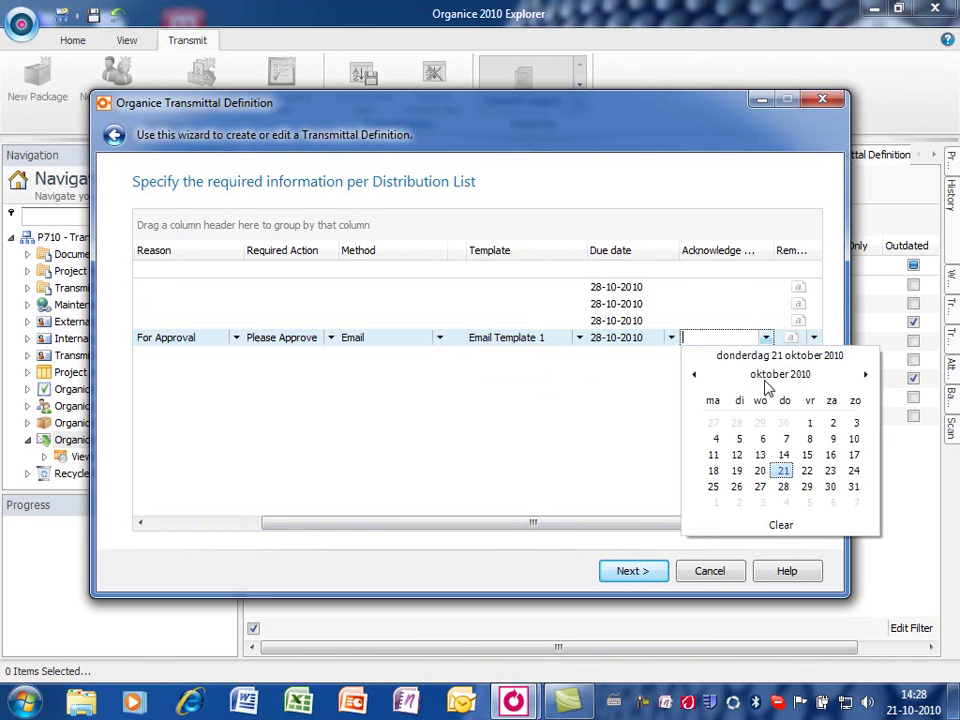
pyautogui.click(830, 470)
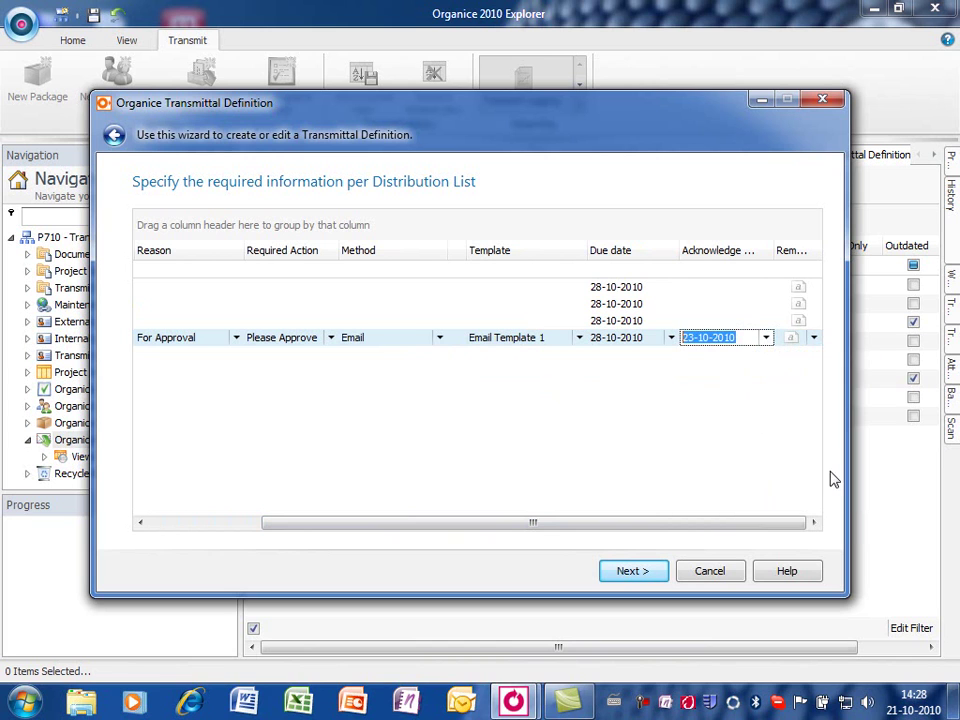
pyautogui.click(813, 337)
pyautogui.write('Please approve these drawings')
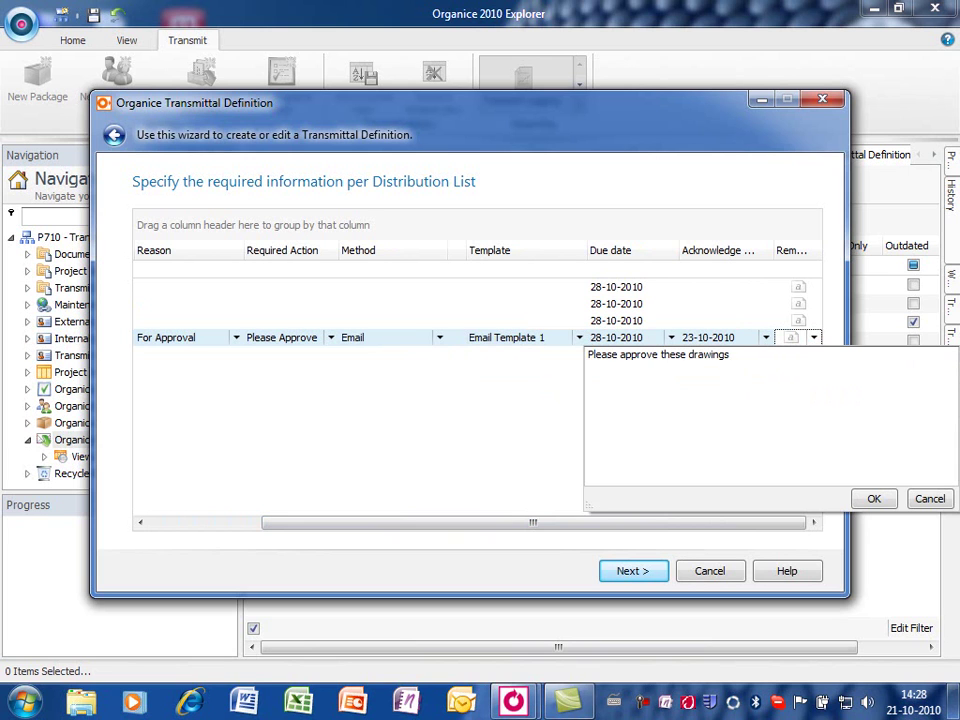
pyautogui.click(875, 505)
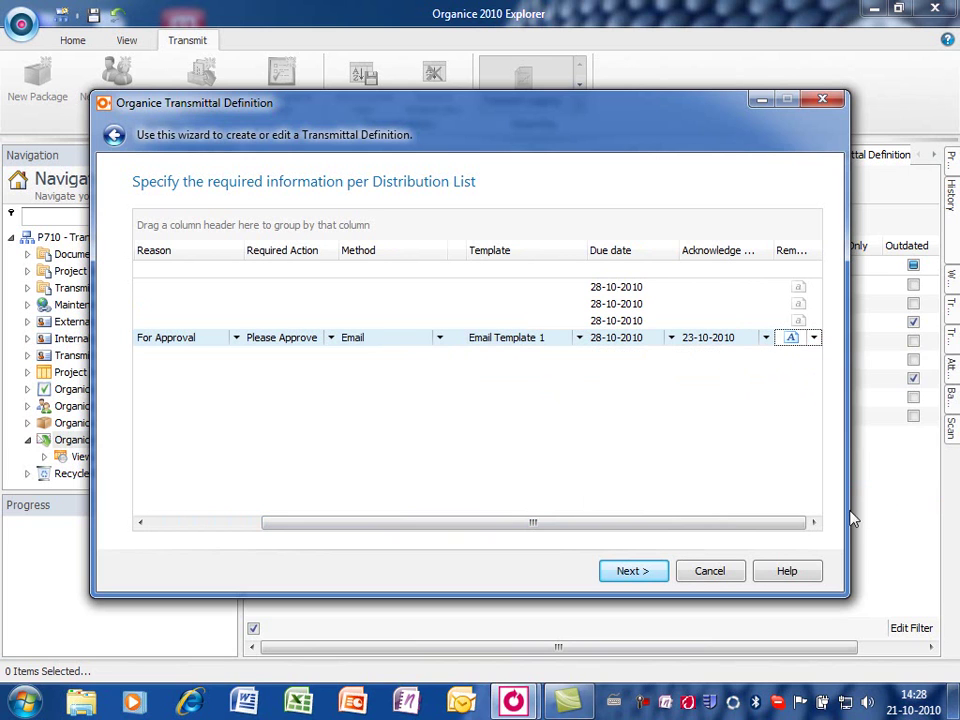
pyautogui.click(655, 574)
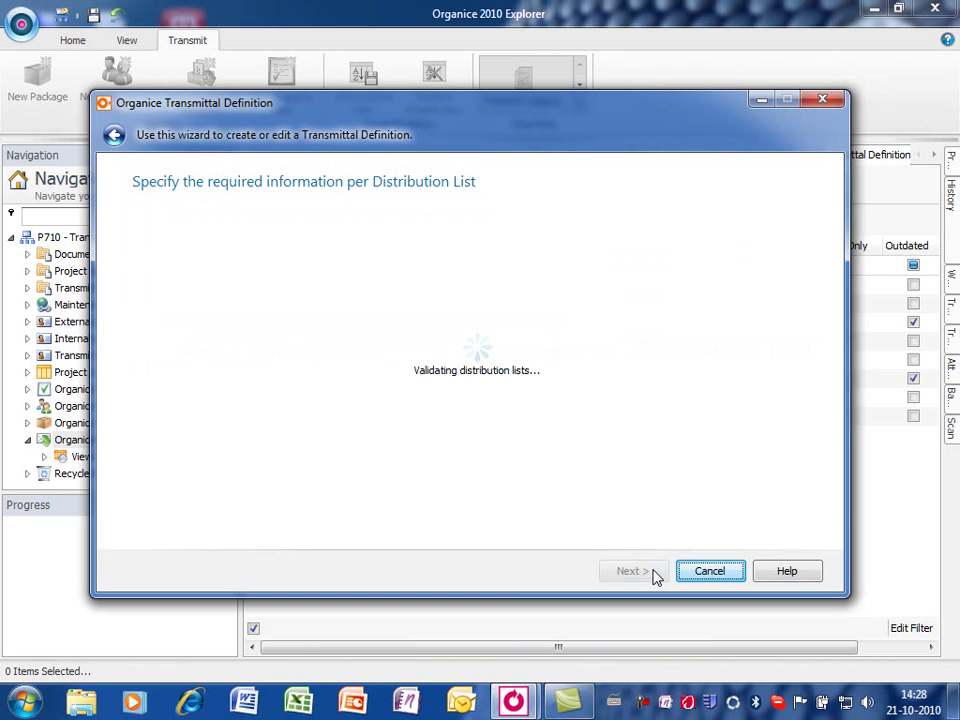
# Finish the wizard, then review and close the report for TD-0000013.
pyautogui.click(653, 571)
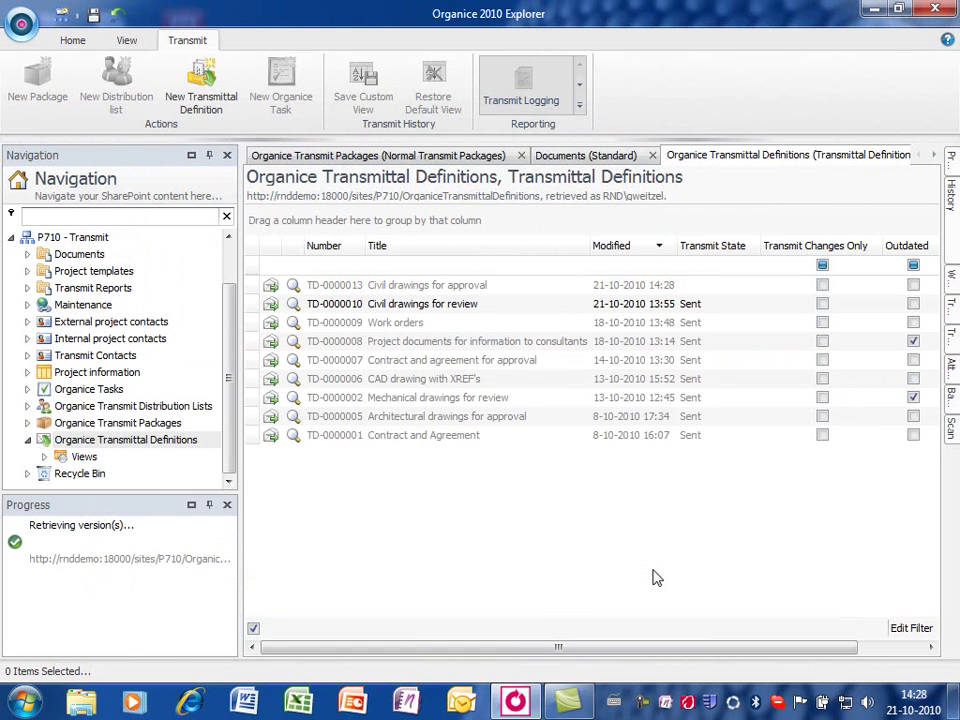
pyautogui.click(293, 285)
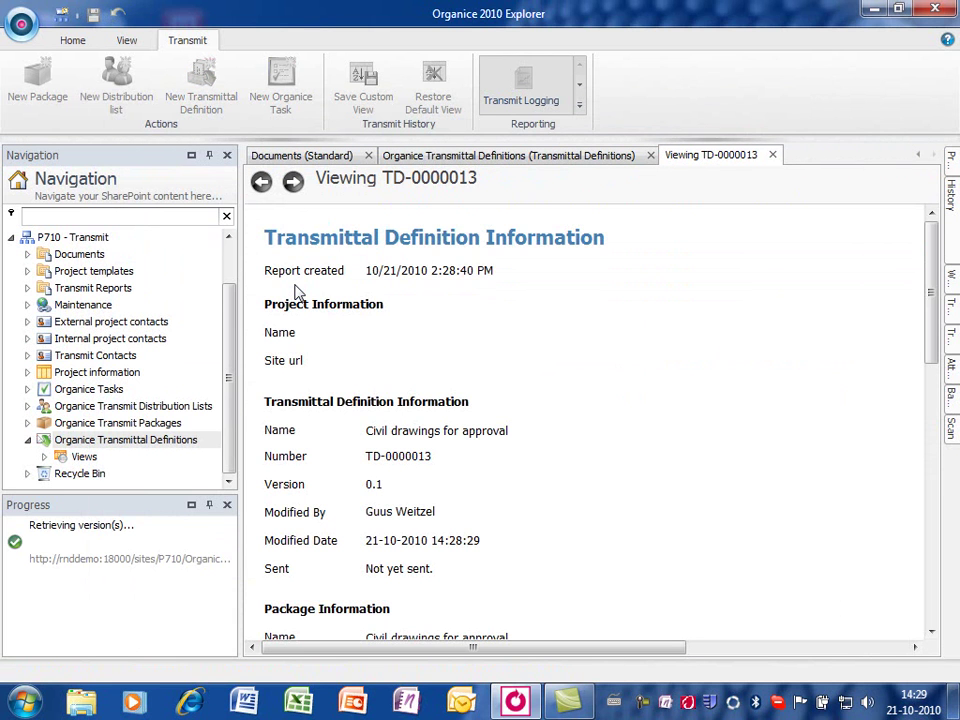
pyautogui.scroll(-5, 311, 358)
pyautogui.scroll(-2, 317, 358)
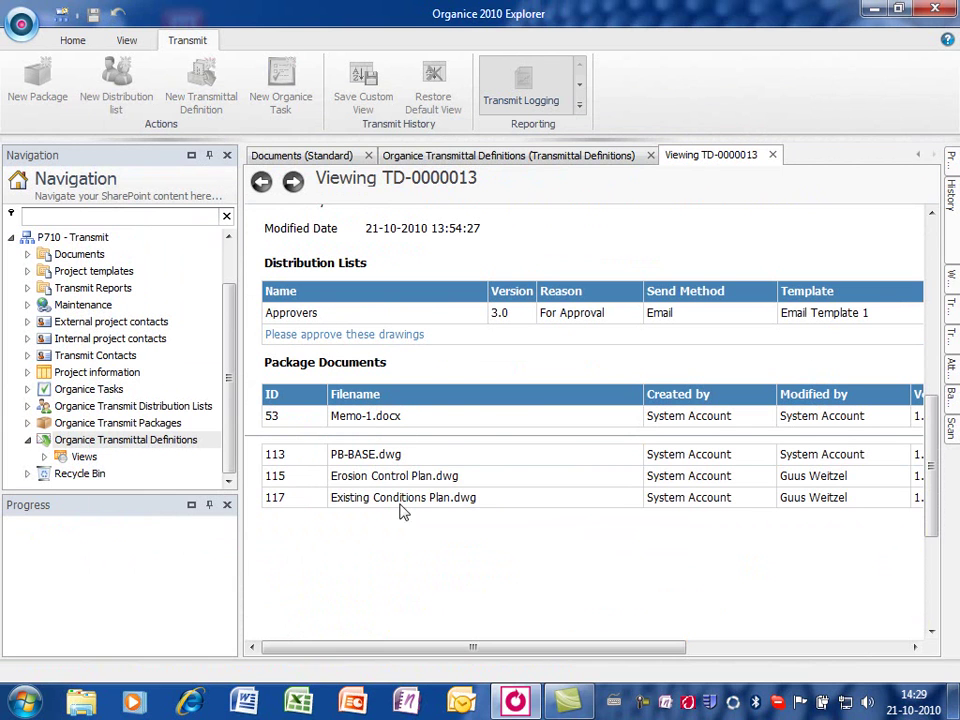
pyautogui.click(773, 156)
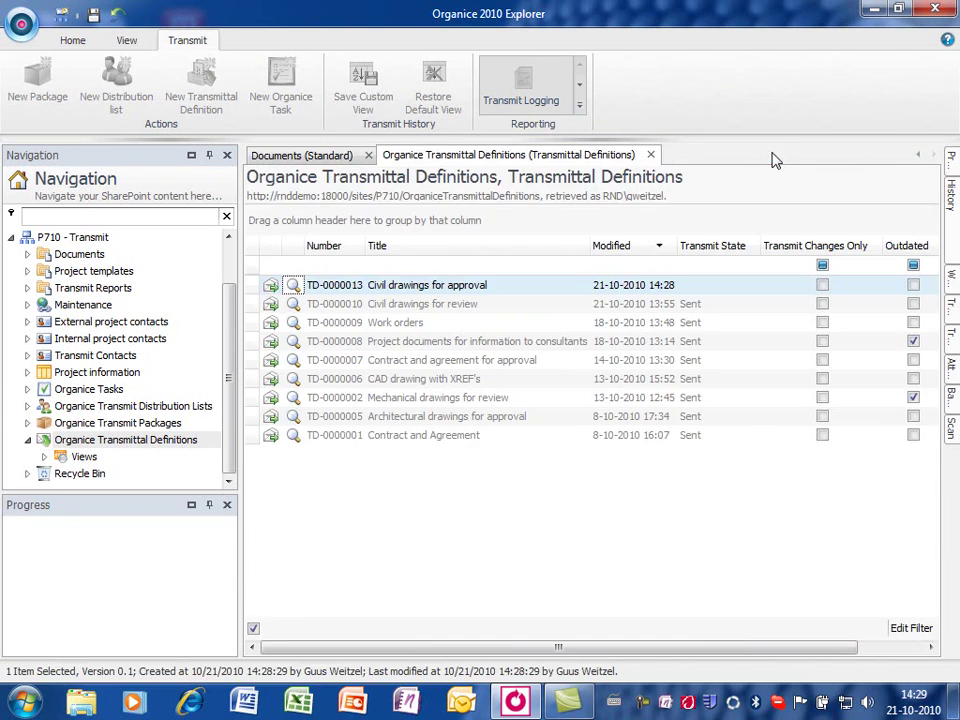
# Start the transmittal for TD-0000013 'Civil drawings for approval'.
pyautogui.click(517, 291)
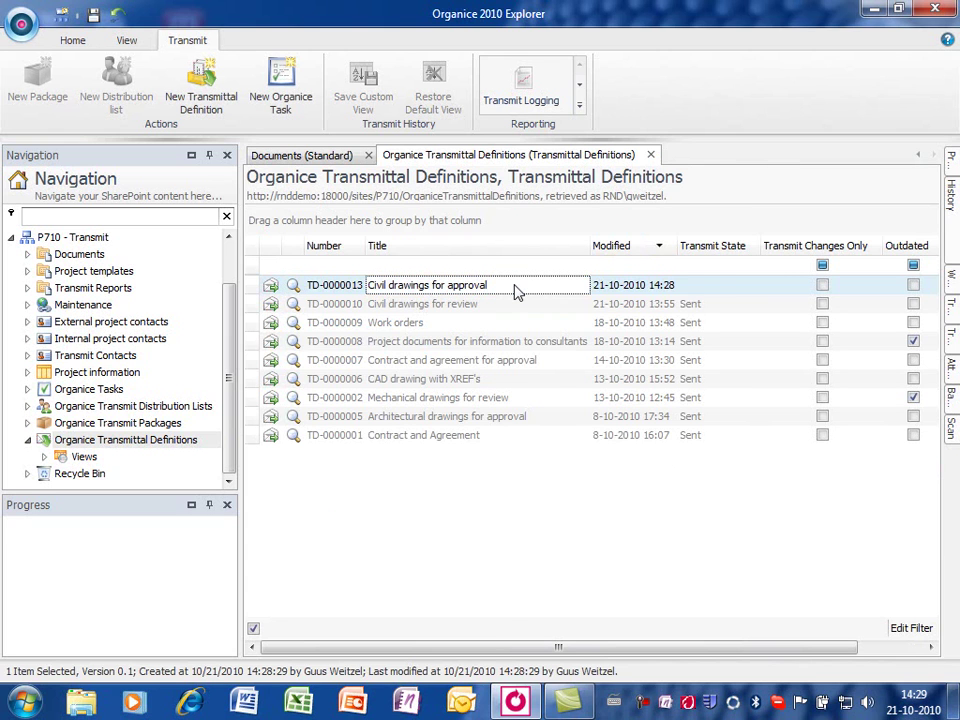
pyautogui.rightClick(514, 285)
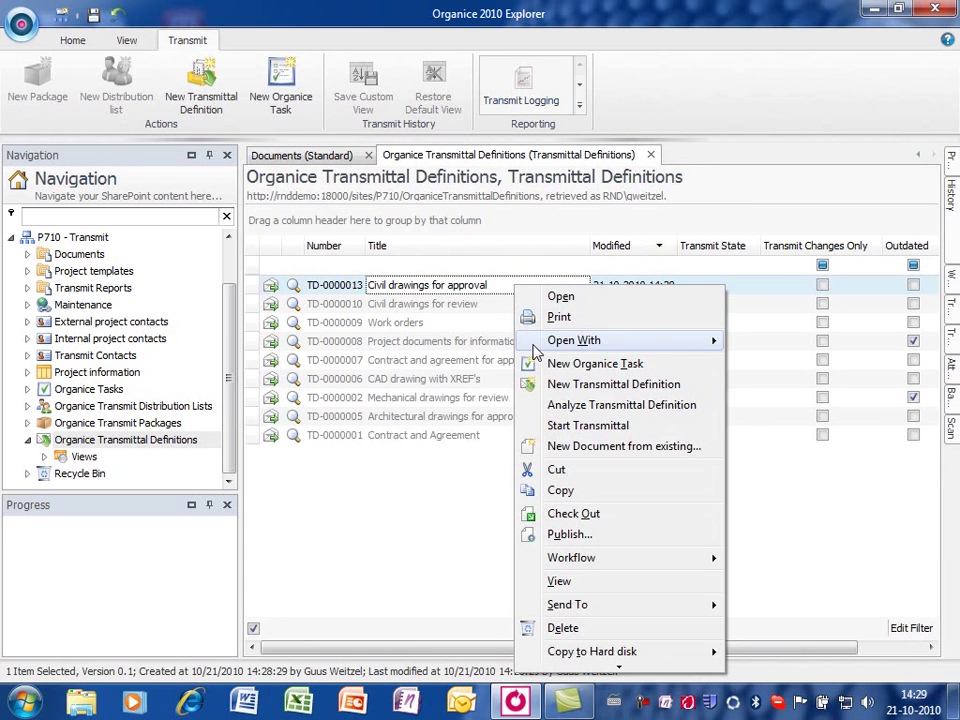
pyautogui.click(556, 426)
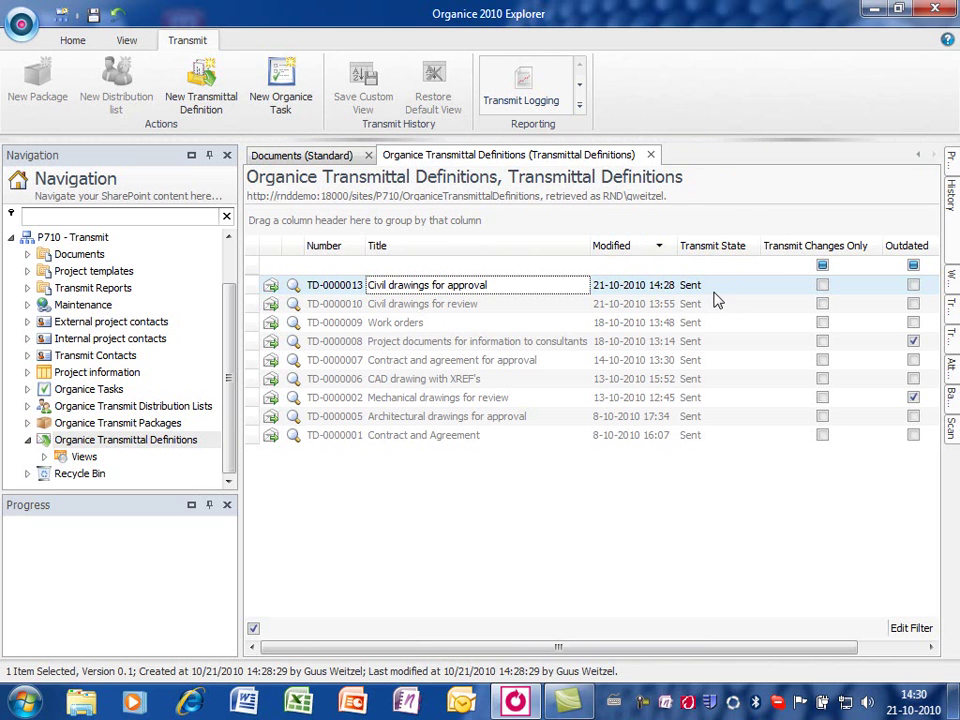
# Drag Contract.pdf from the project documents onto package PCK-0000014, adding it to the package contents.
pyautogui.click(344, 157)
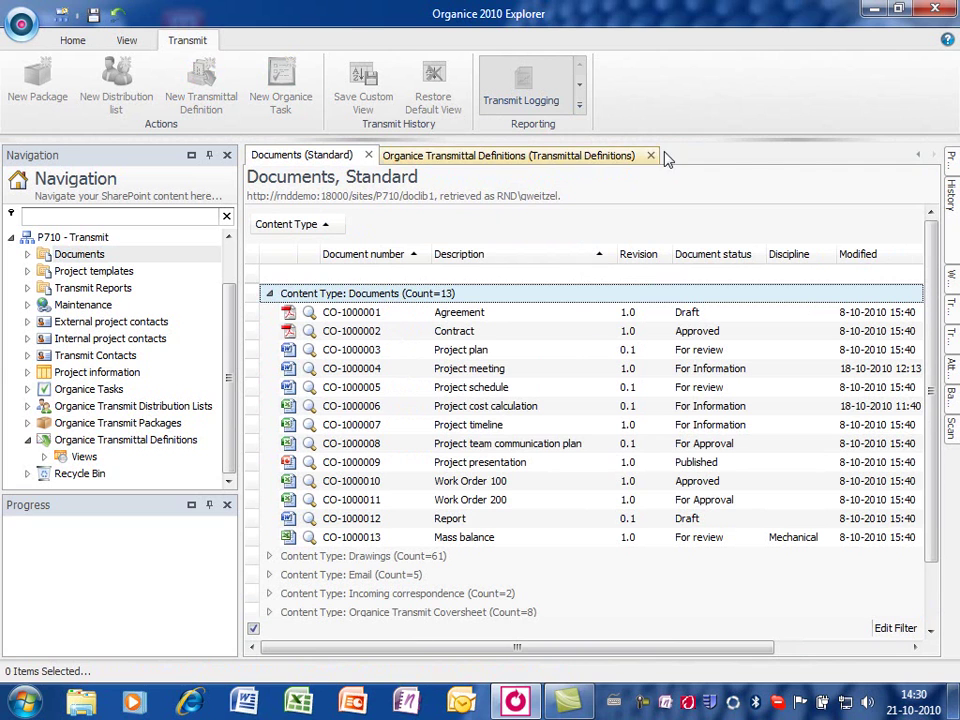
pyautogui.click(918, 156)
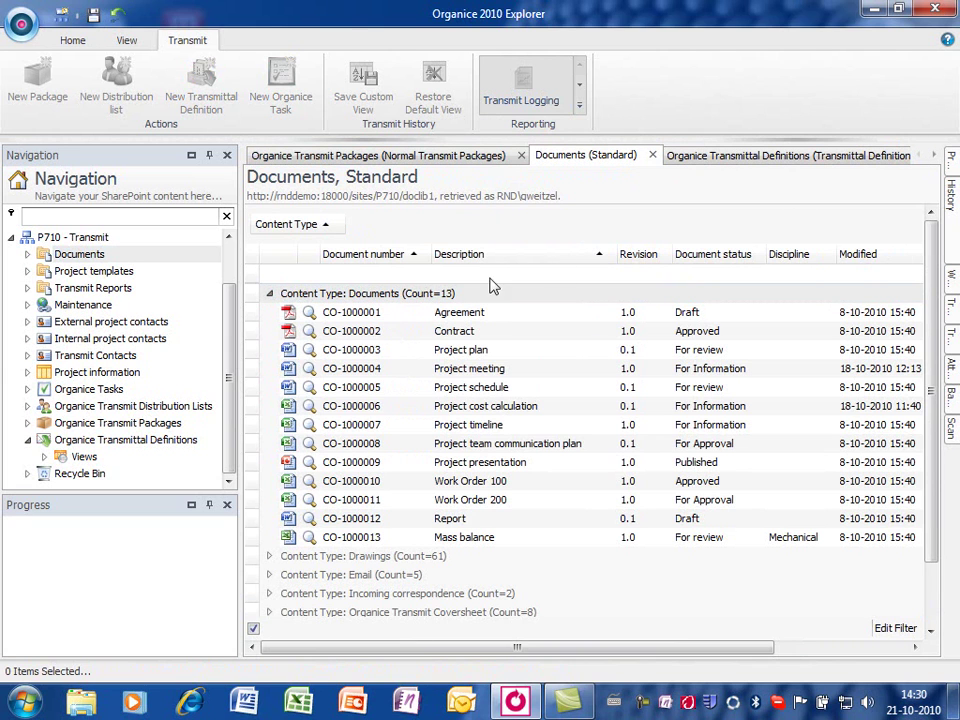
pyautogui.click(300, 312)
pyautogui.click(323, 155)
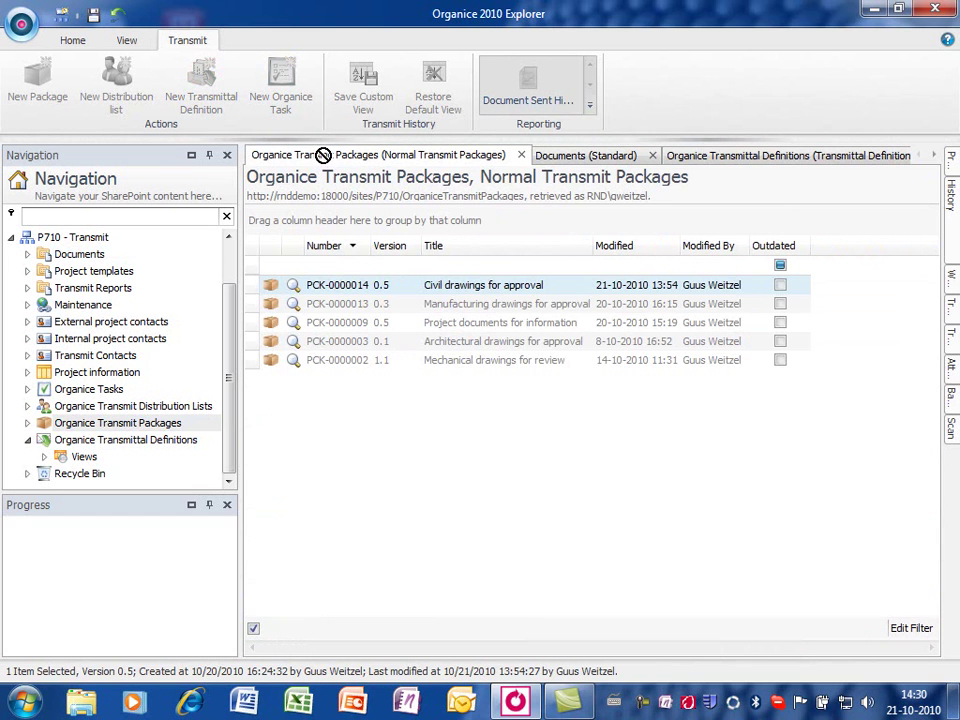
pyautogui.moveTo(323, 155); pyautogui.dragTo(325, 290)
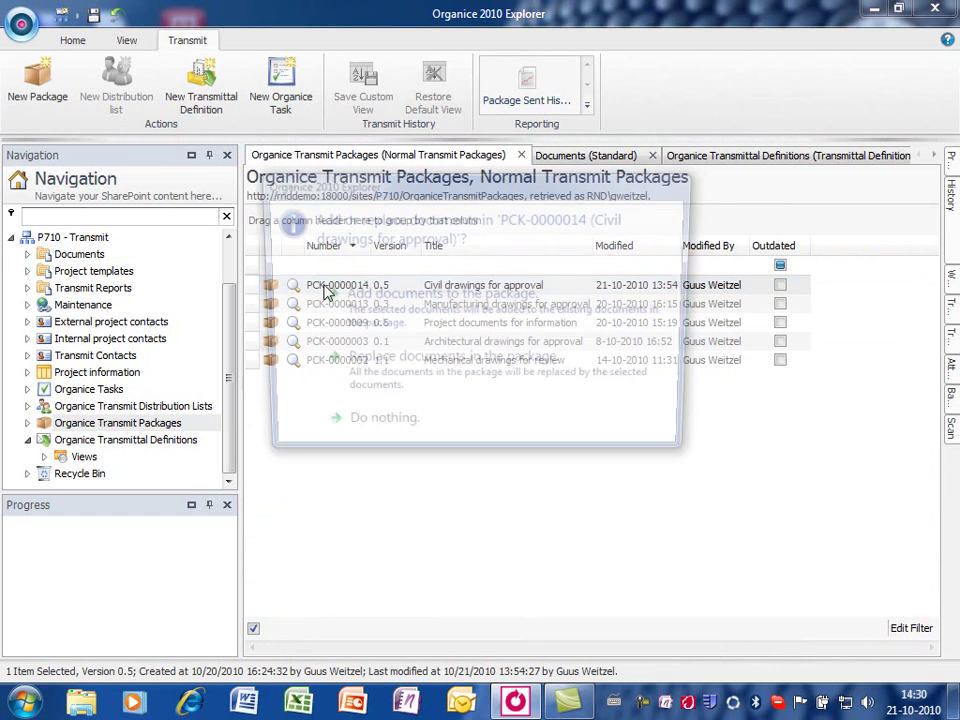
pyautogui.click(390, 298)
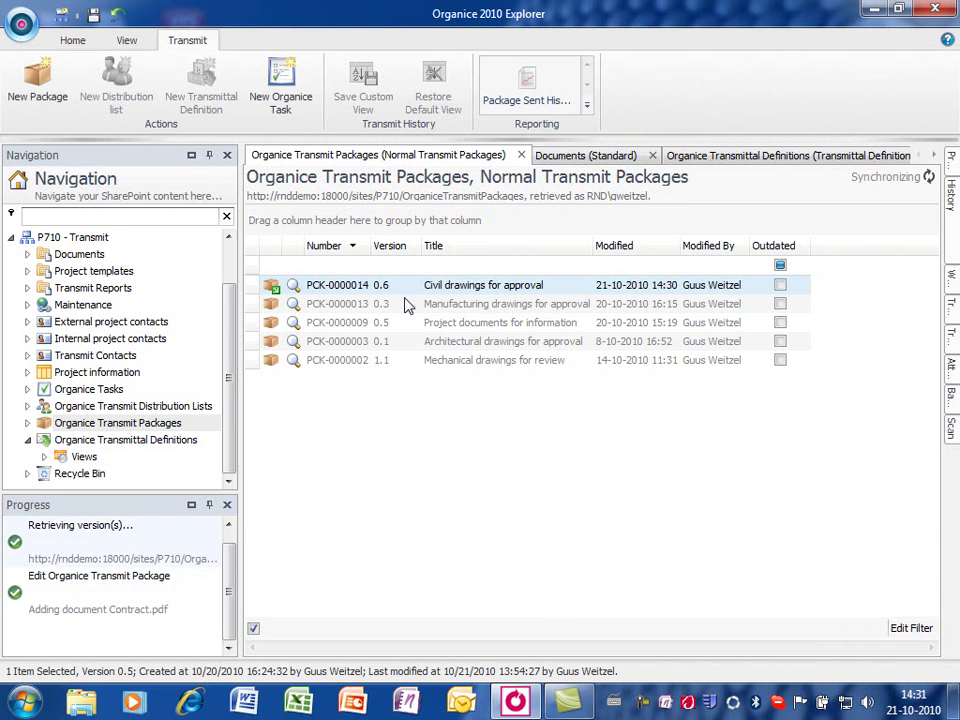
# Check in PCK-0000014 as a minor version with the comment 'New version'.
pyautogui.rightClick(364, 289)
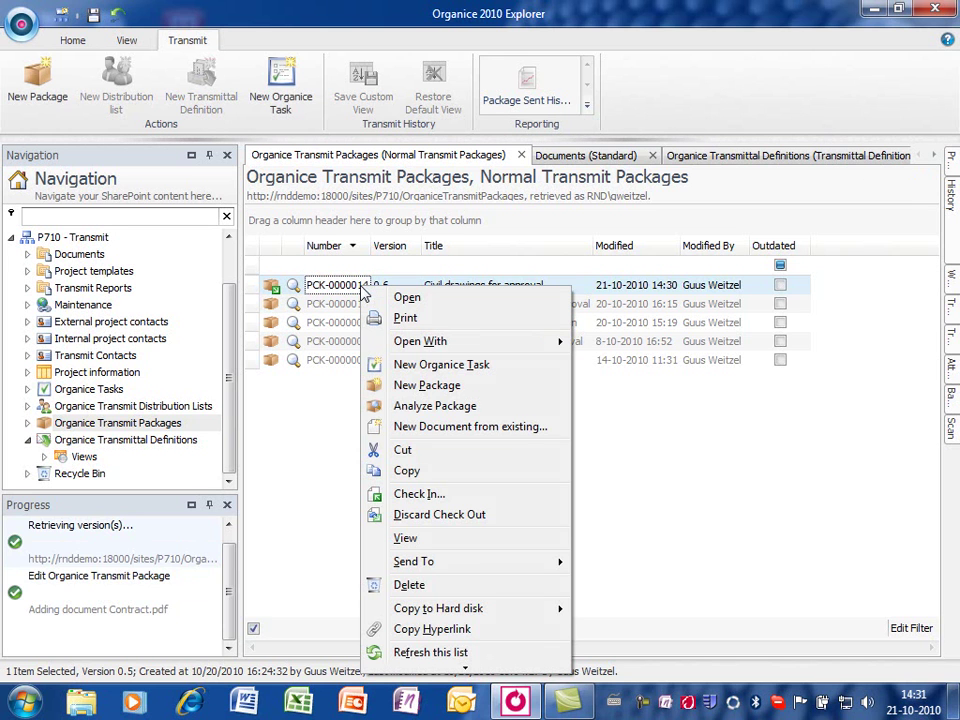
pyautogui.click(408, 494)
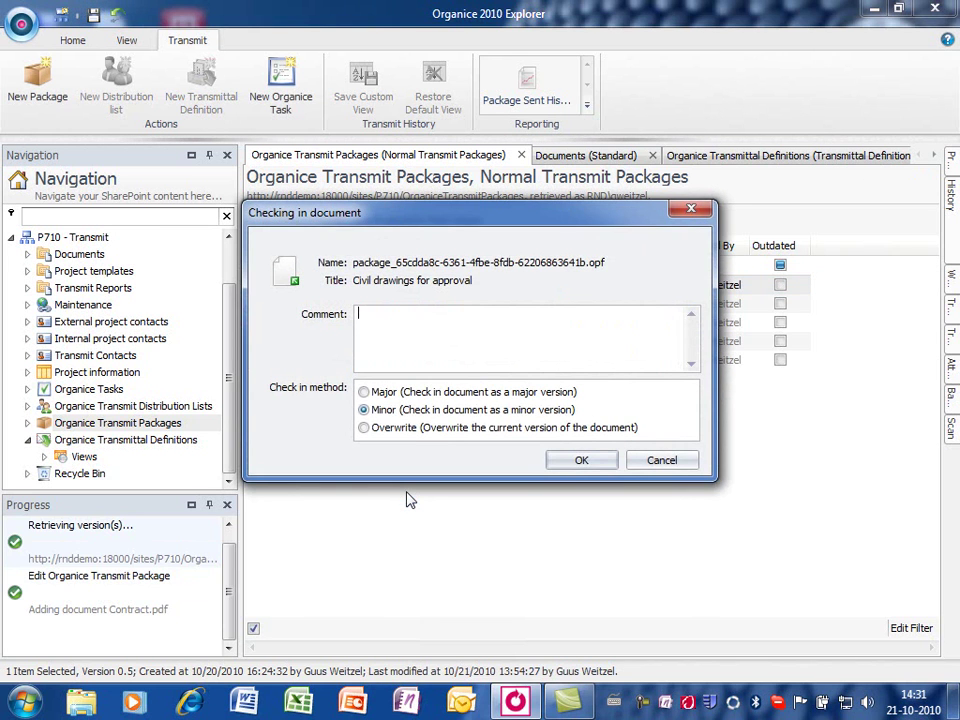
pyautogui.write('New version')
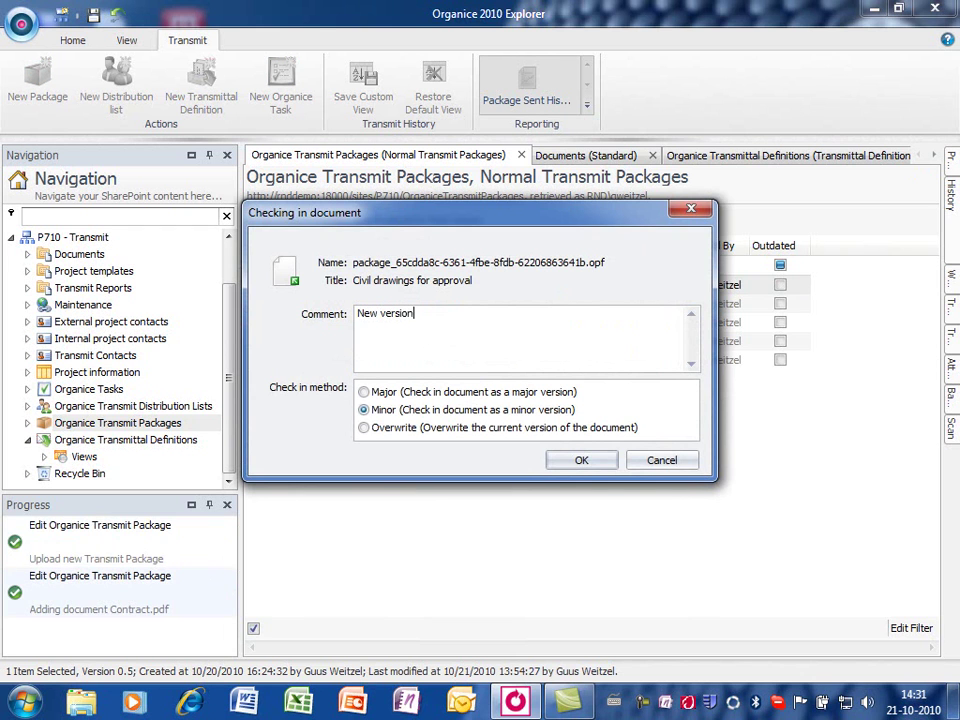
pyautogui.click(580, 461)
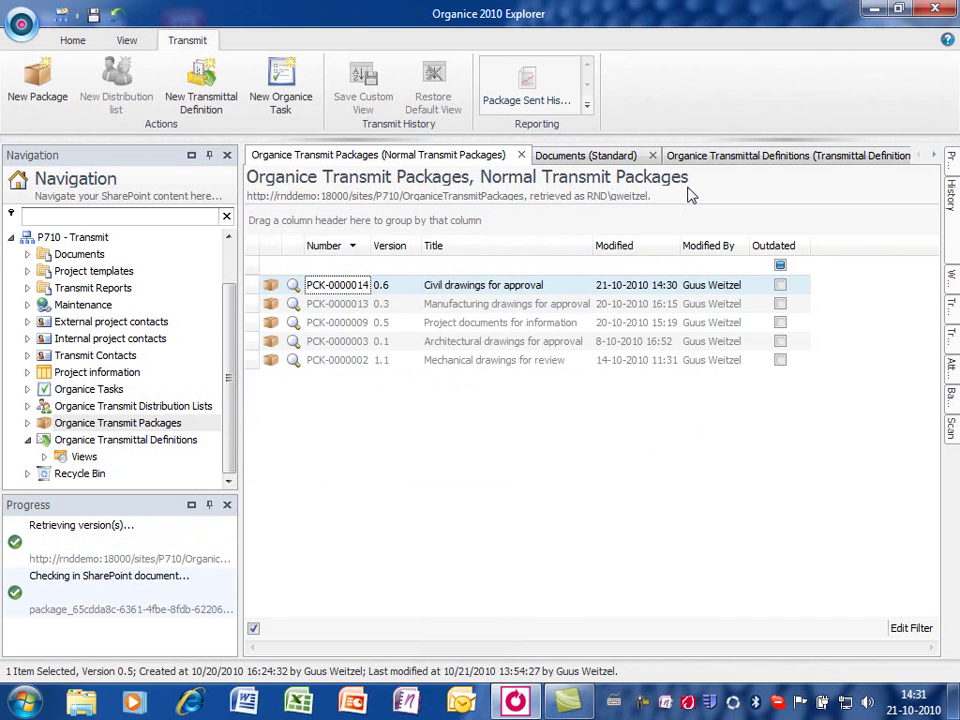
# Analyze TD-0000013 to update it to package version 0.6, auto-checking in the changes.
pyautogui.click(700, 156)
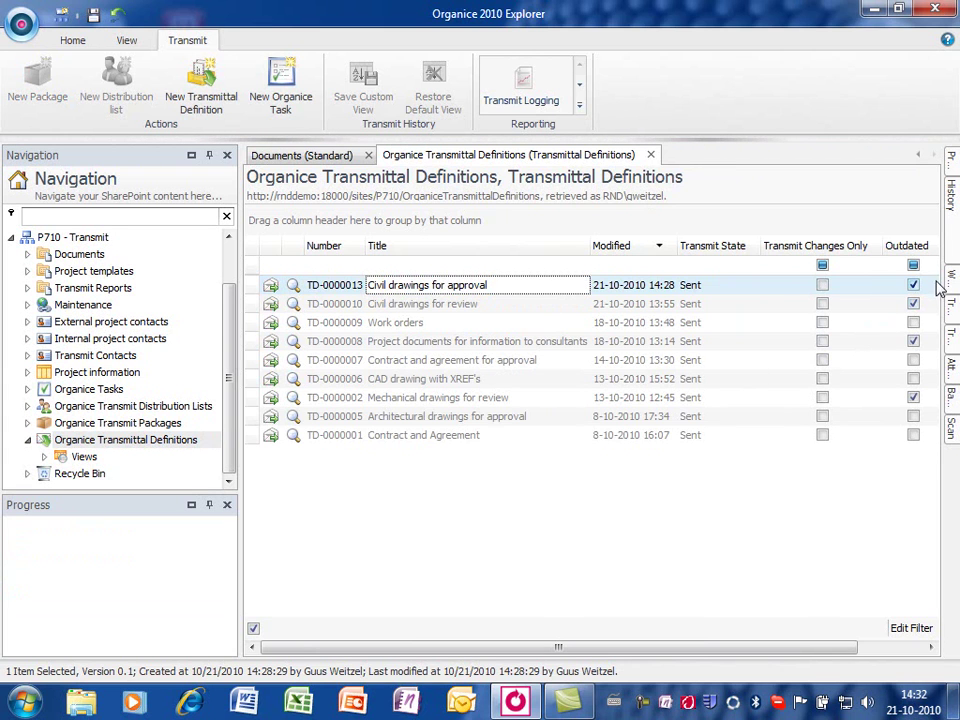
pyautogui.click(913, 304)
pyautogui.rightClick(538, 286)
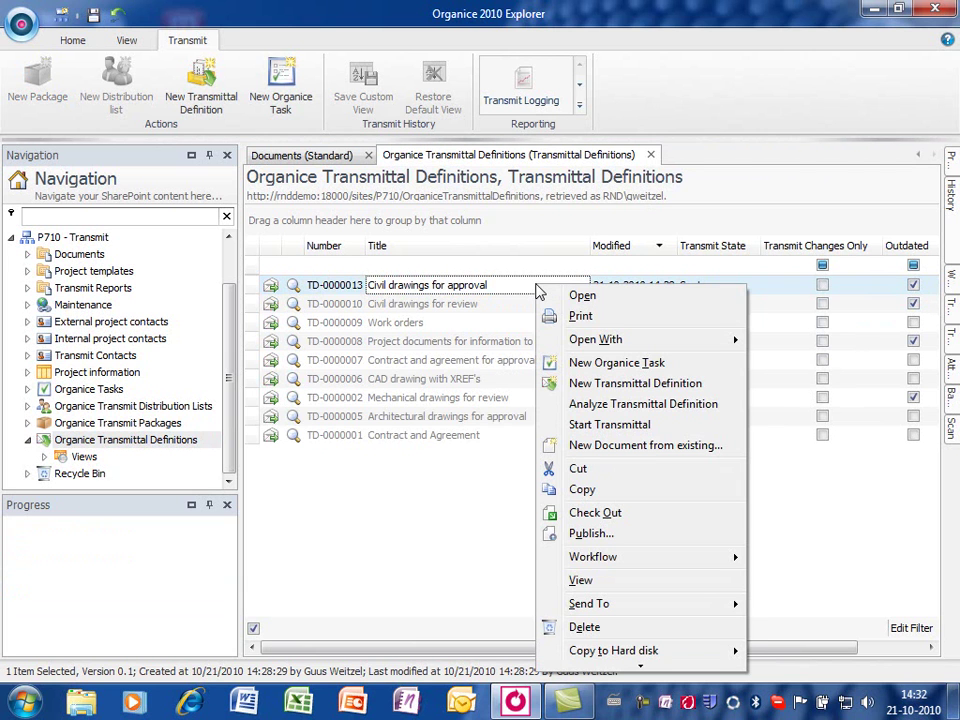
pyautogui.click(634, 404)
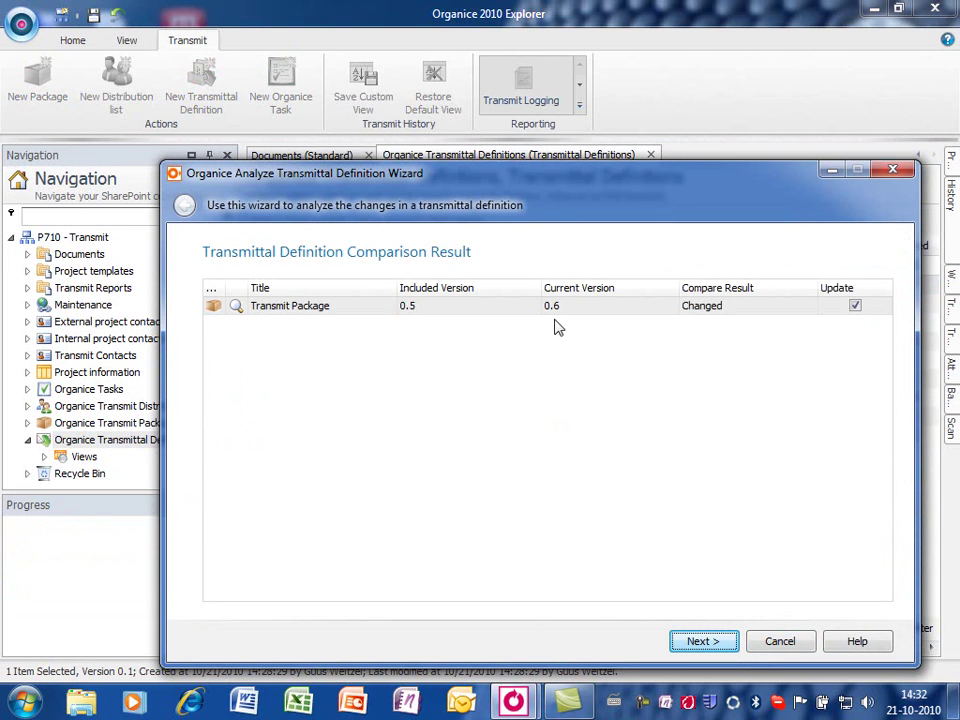
pyautogui.click(720, 643)
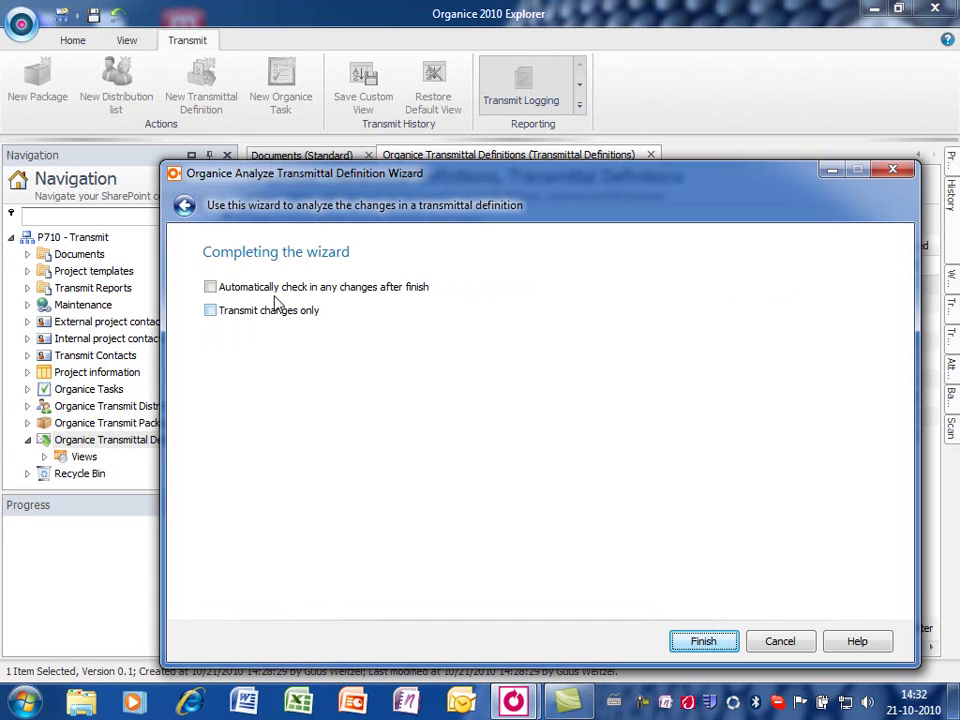
pyautogui.click(222, 289)
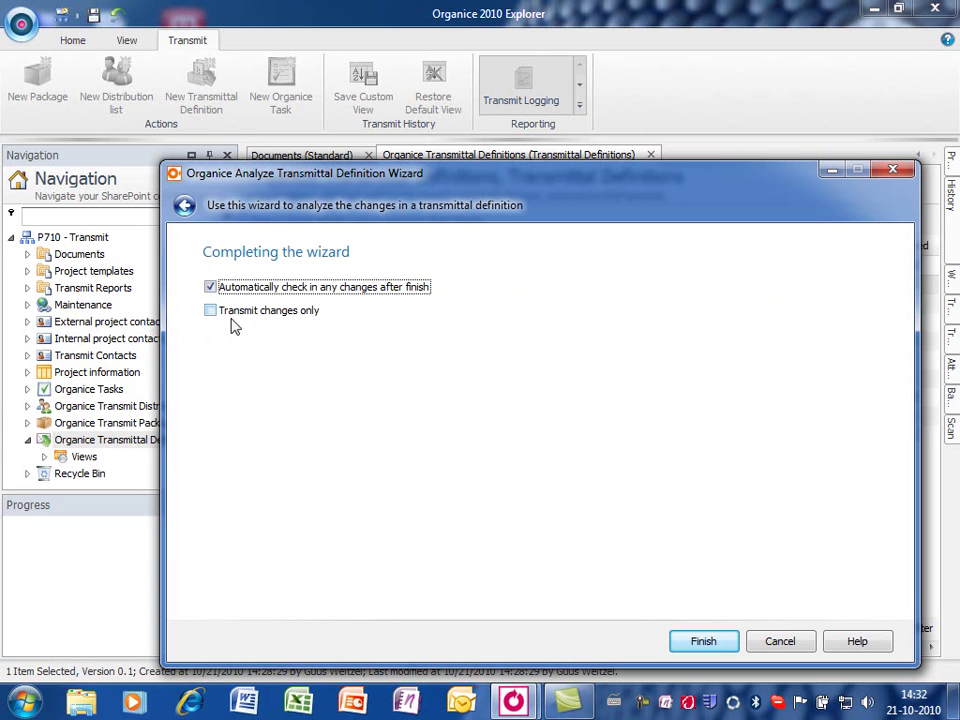
pyautogui.click(726, 643)
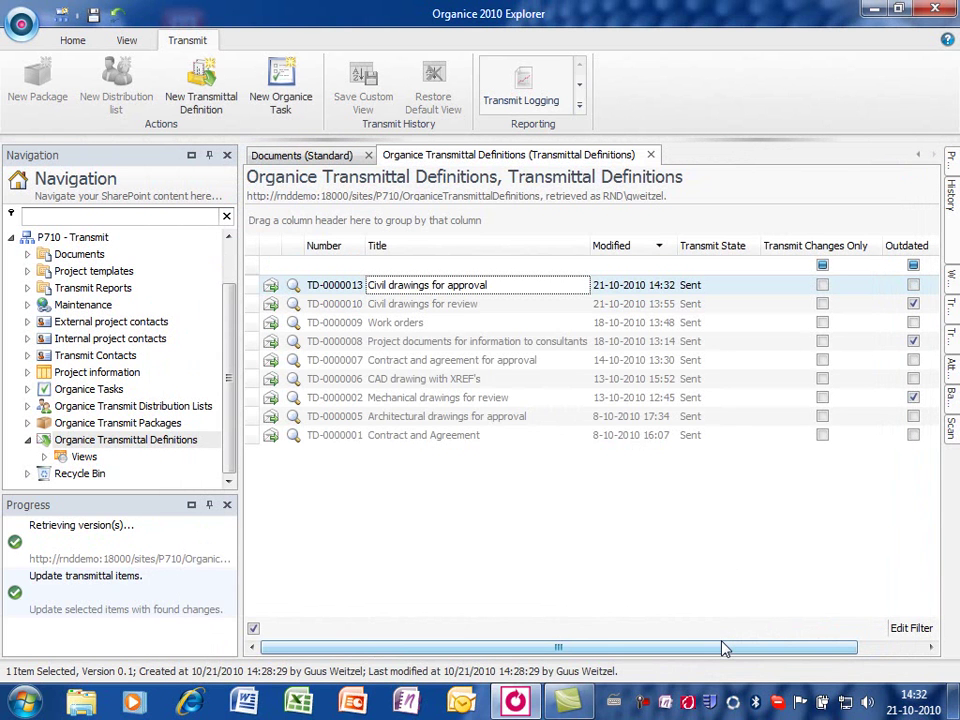
# Show TD-0000013's History panel and select versions 0.2 and 0.1 together.
pyautogui.click(951, 190)
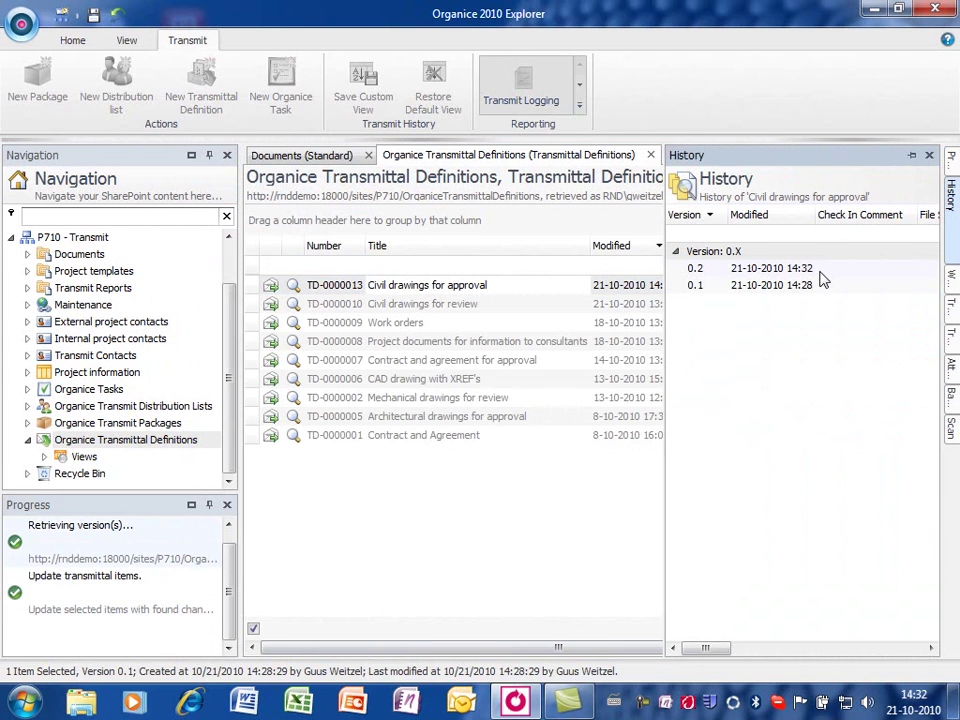
pyautogui.click(806, 276)
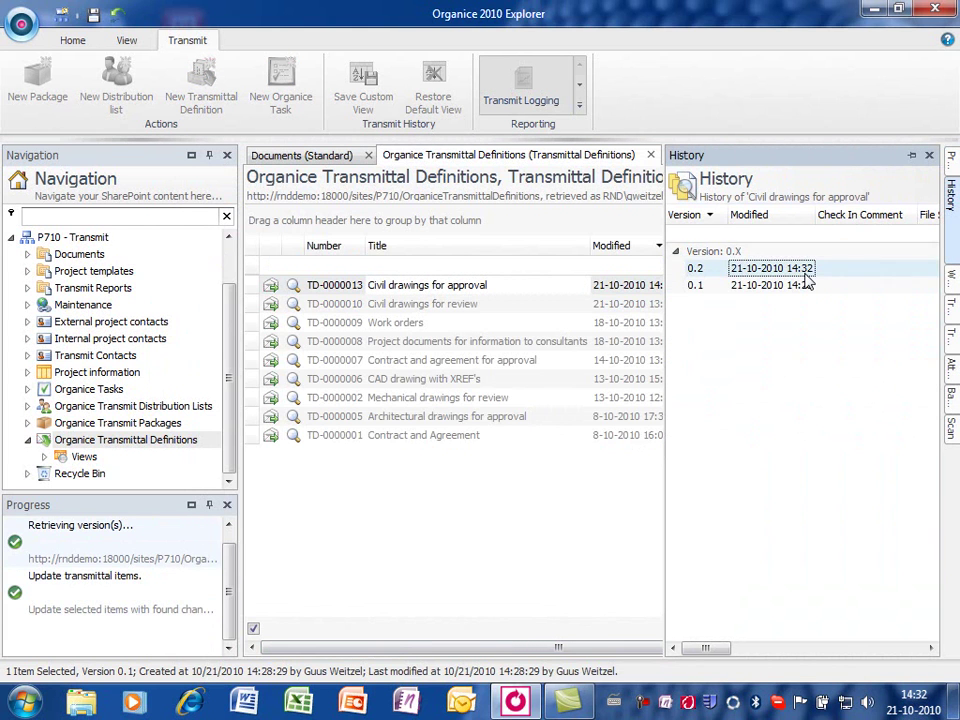
pyautogui.click(798, 287)
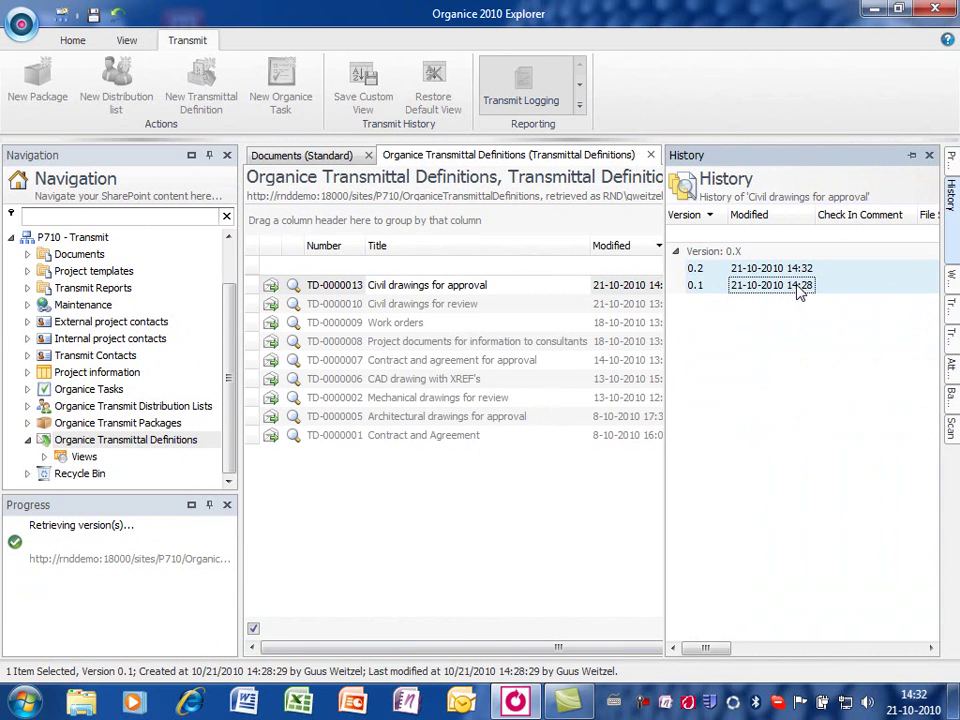
pyautogui.rightClick(798, 287)
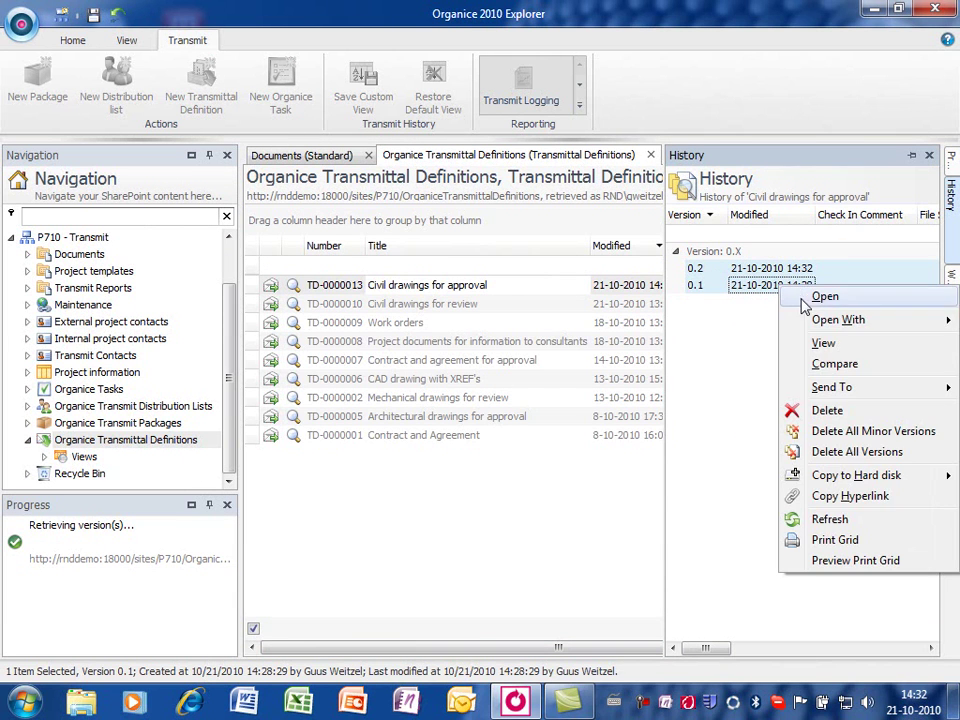
# Compare versions 0.1 and 0.2, review the package 0.5-to-0.6 change, and close the report.
pyautogui.click(824, 364)
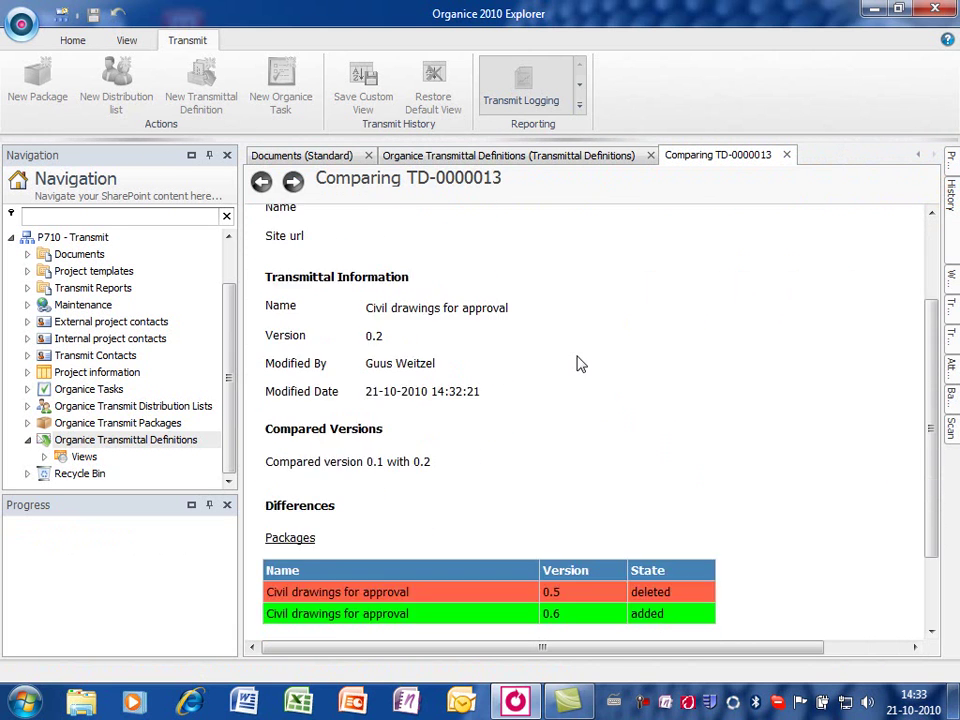
pyautogui.scroll(-1, 577, 364)
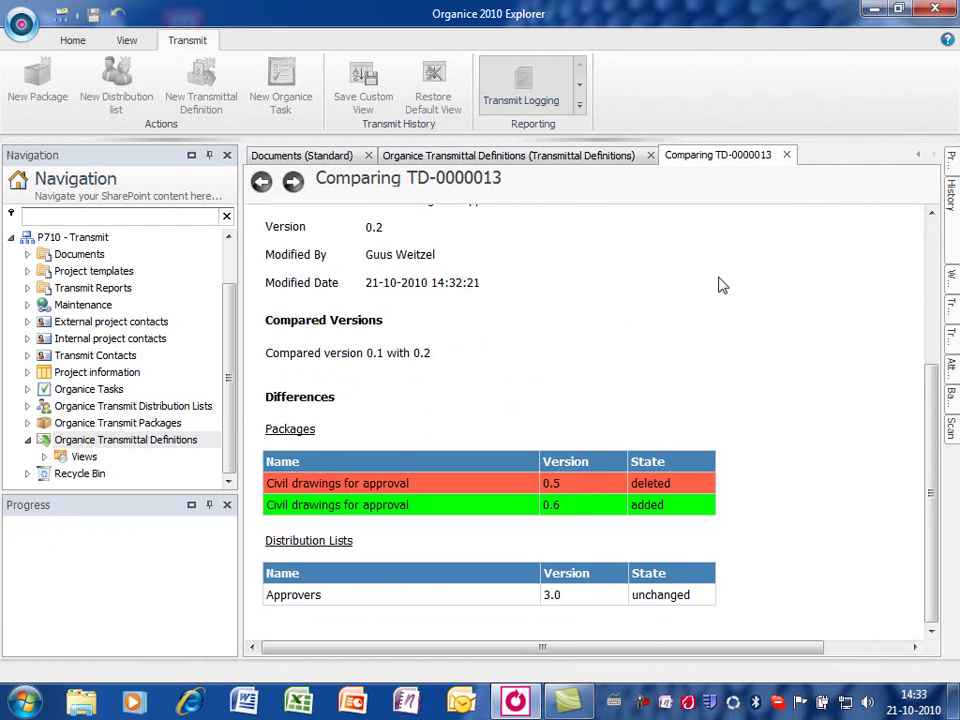
pyautogui.click(786, 155)
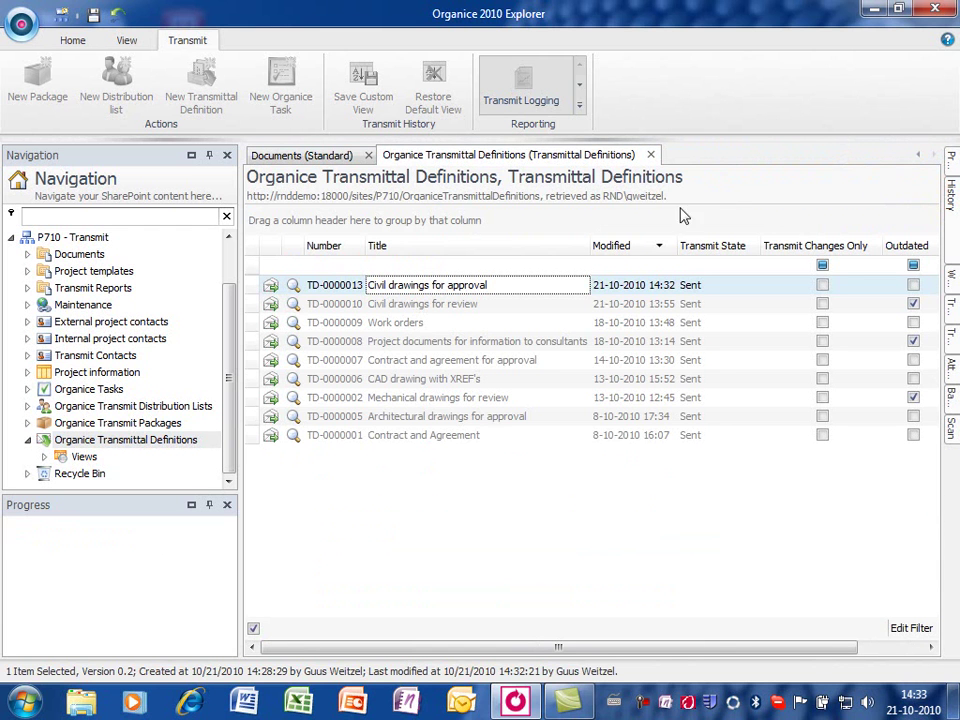